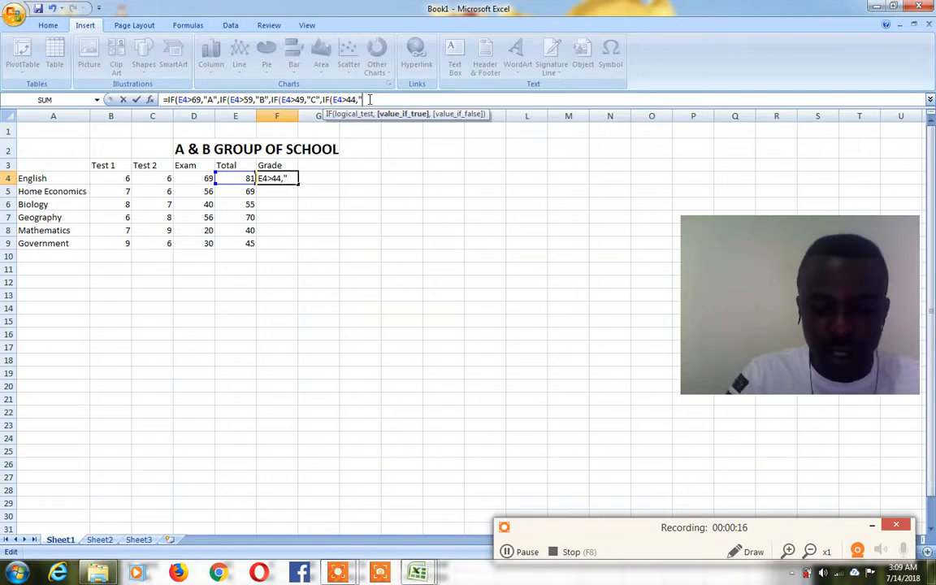
Step: Continue the nested IF formula in F4 with grade "D" for E4>44 and a further IF returning "E" for E4>40
text(D)
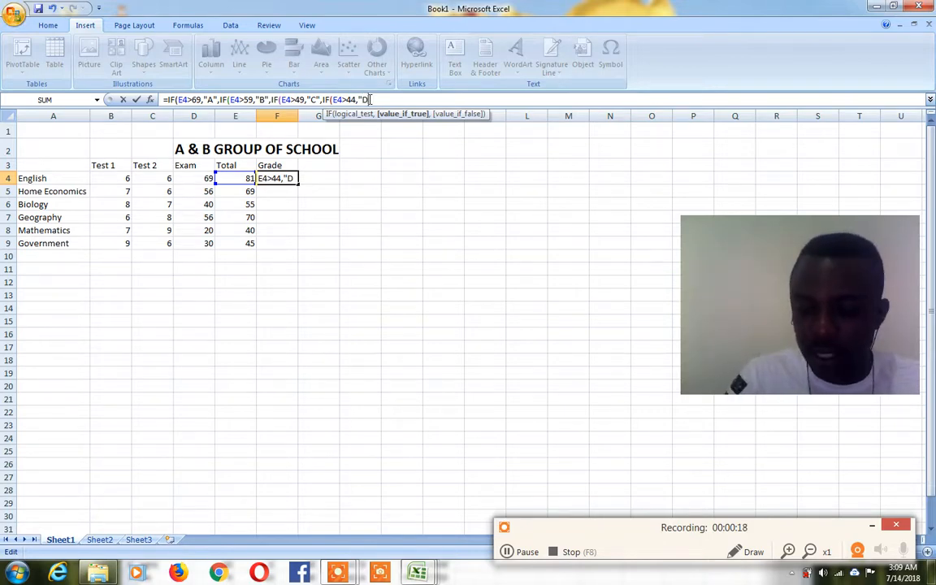
text(",)
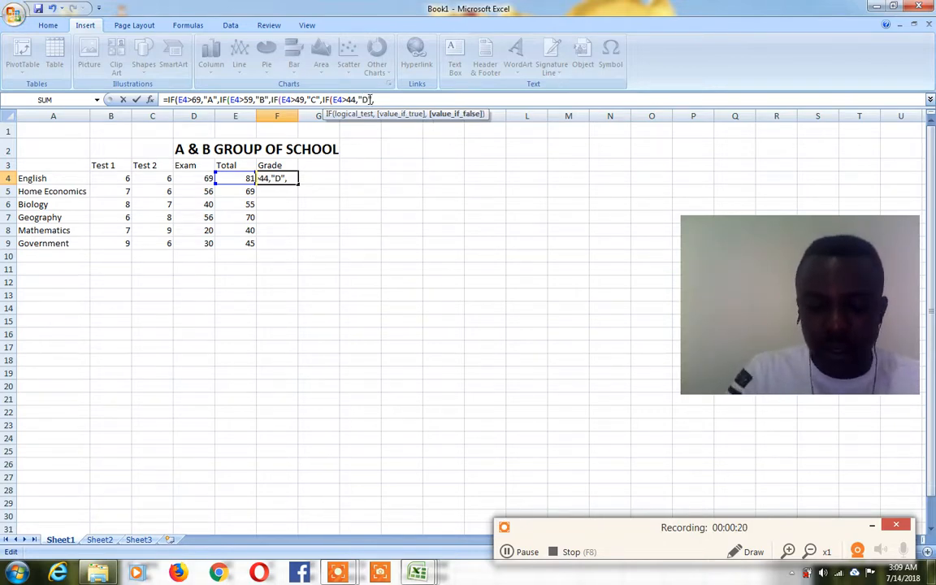
text(IF)
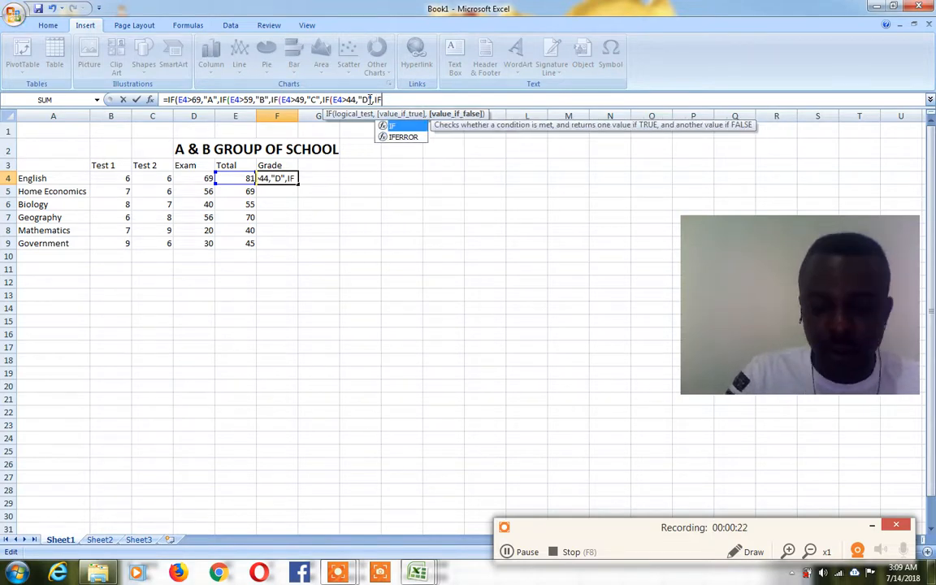
text(()
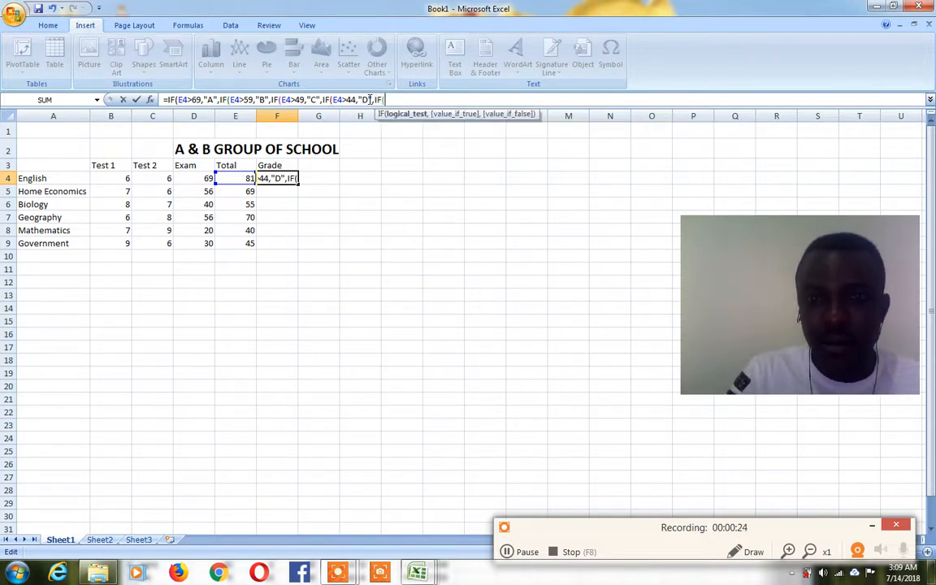
text(E4)
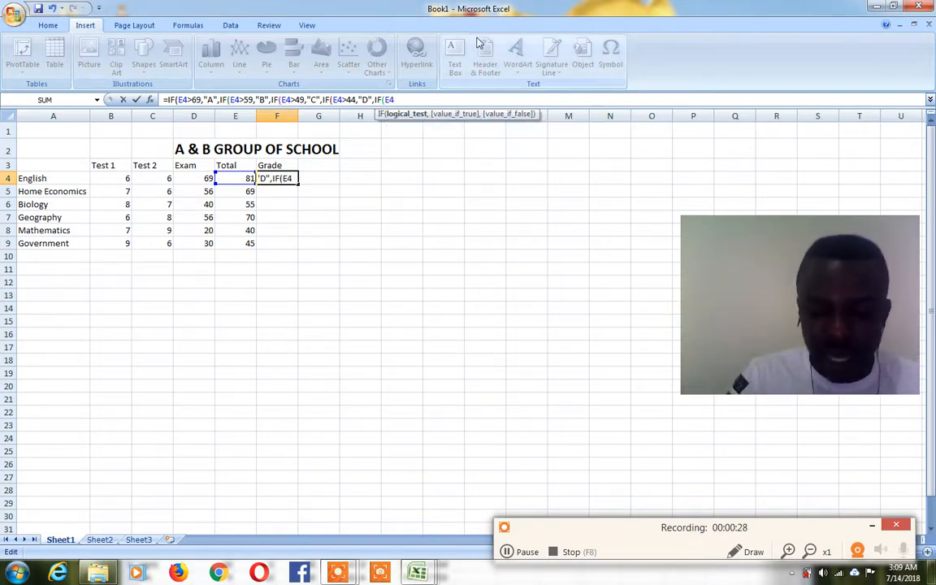
text(>)
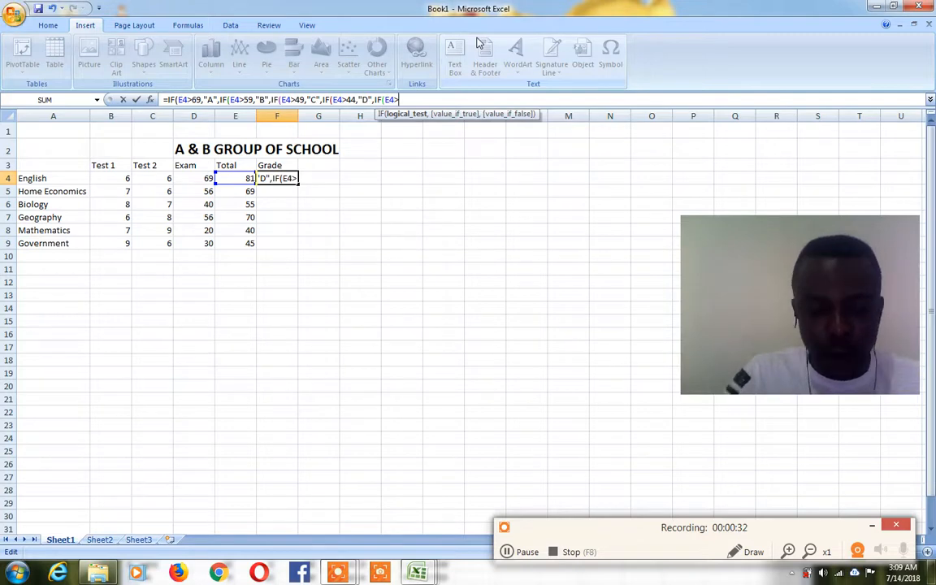
text(40)
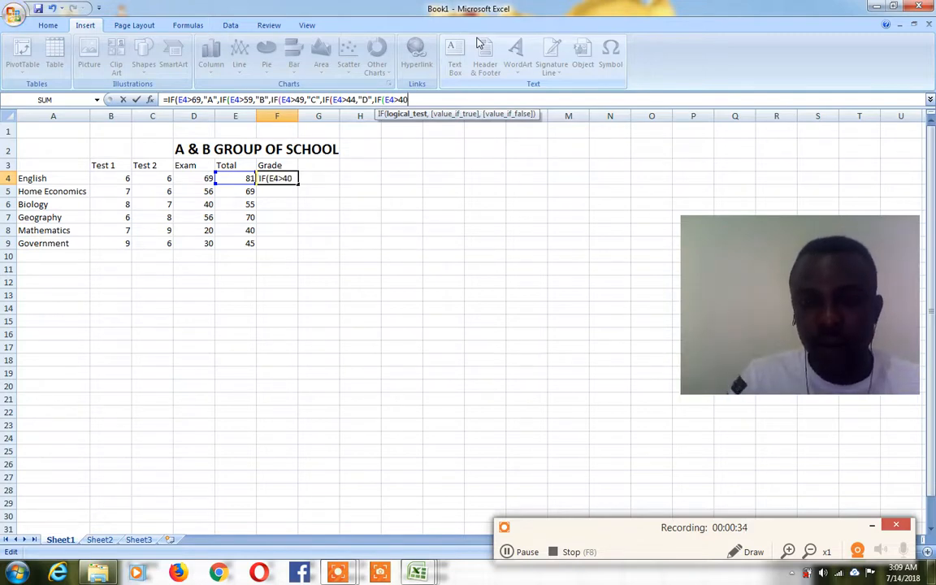
text(,)
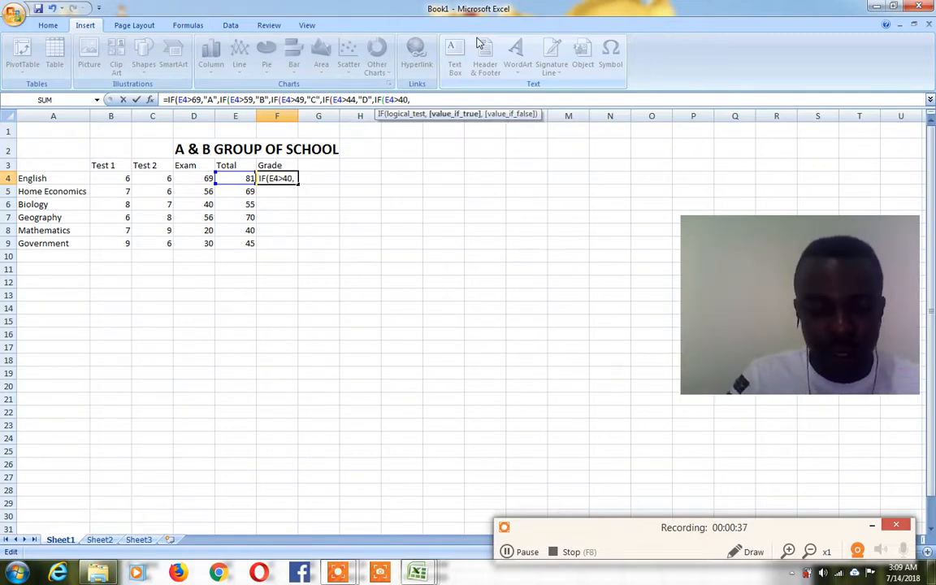
text(")
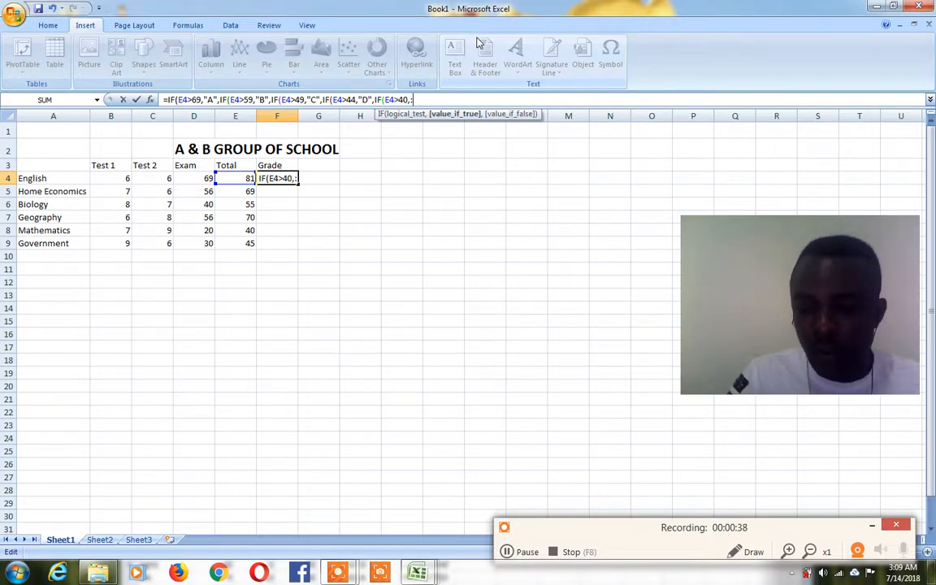
key(BackSpace)
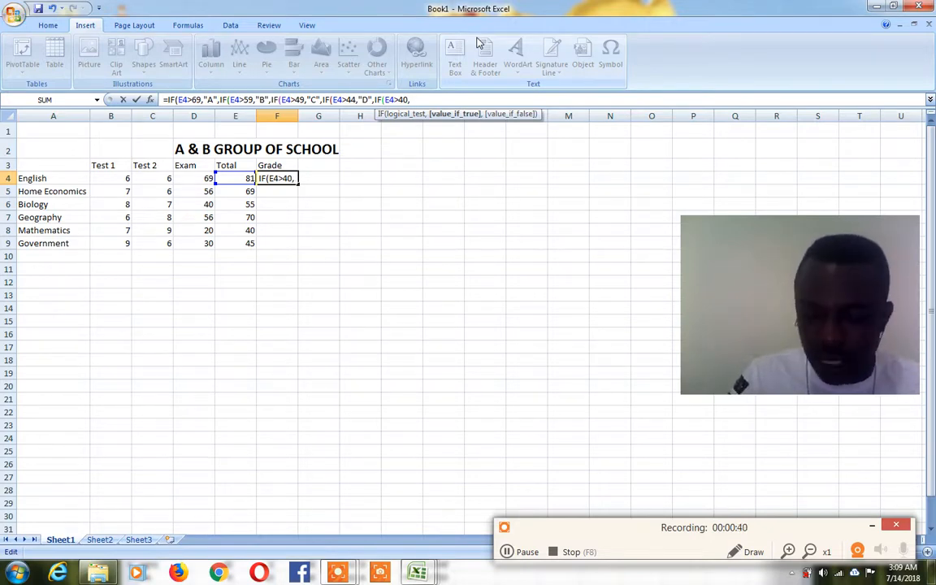
text(")
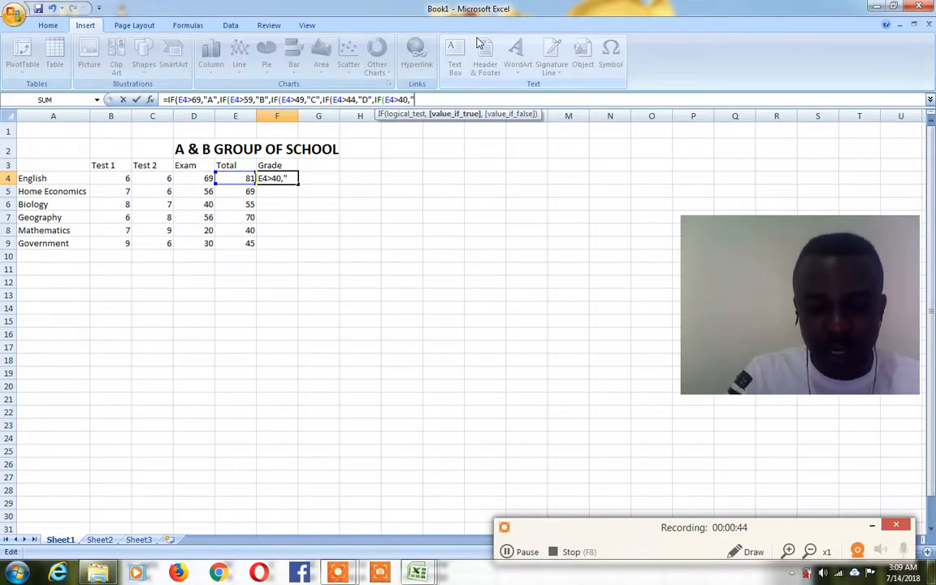
text(E)
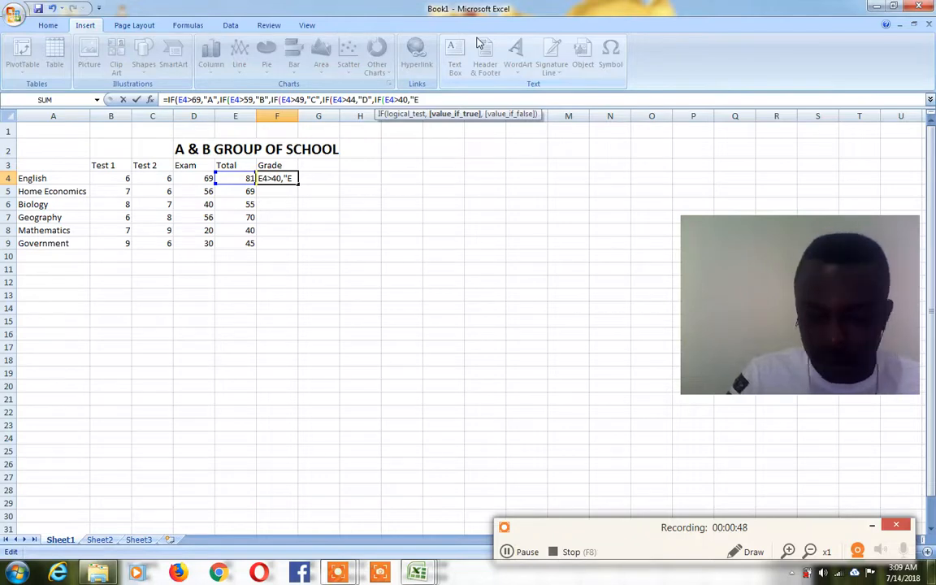
text(")
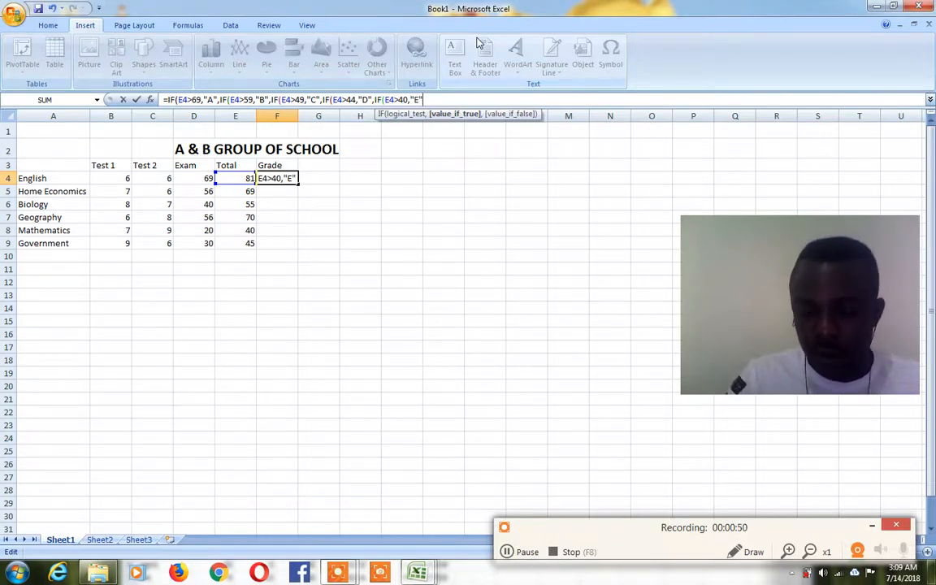
Step: Add another nested IF to the F4 formula that returns "F" when E4<39
text(,IF)
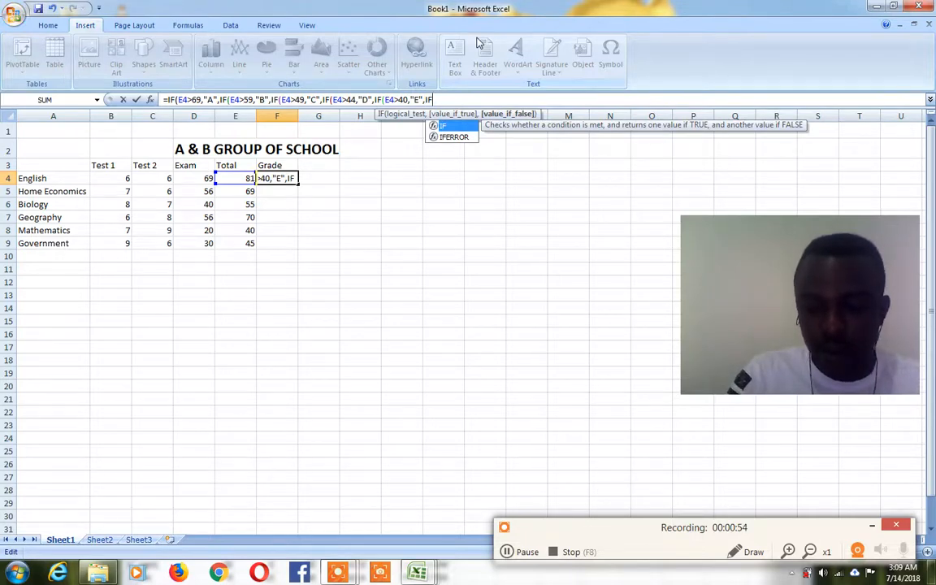
text(()
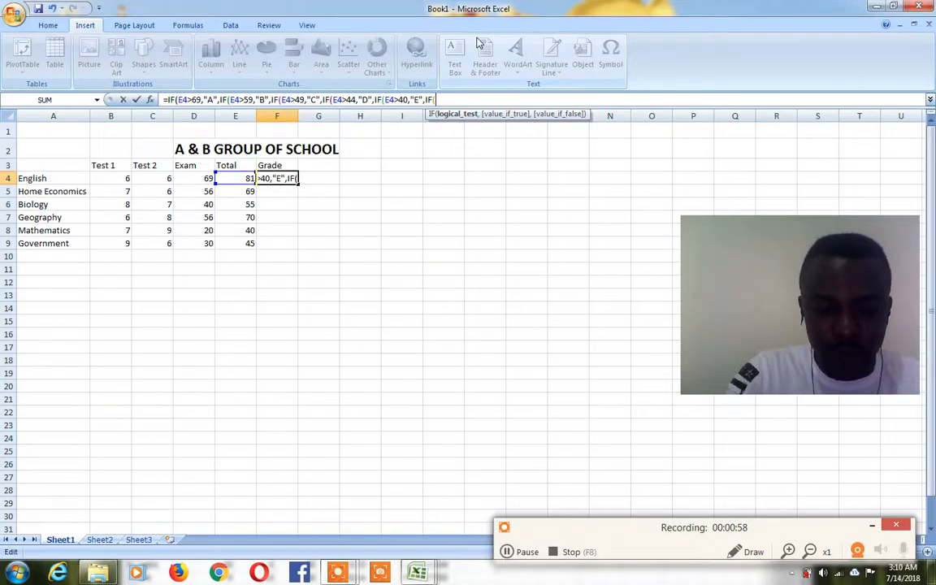
text(E4)
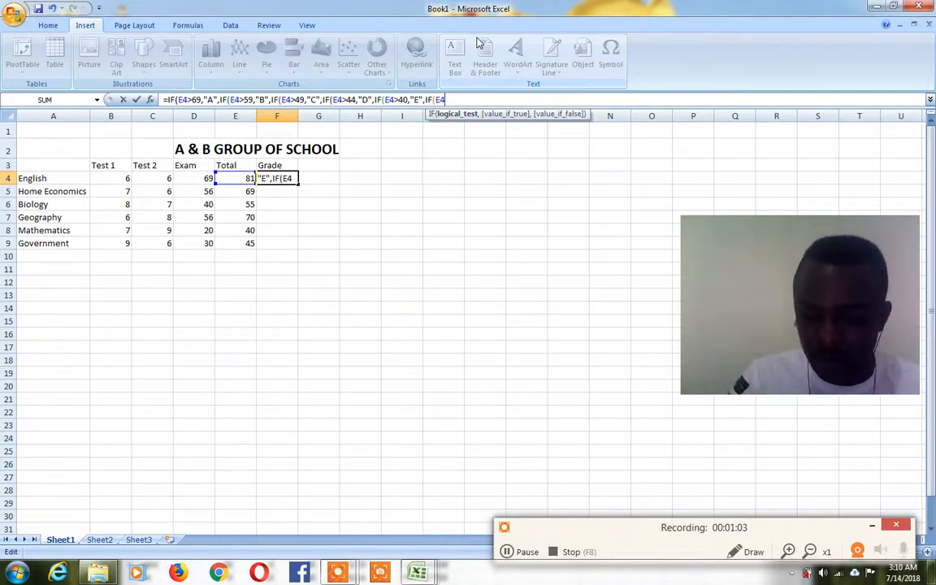
text(<)
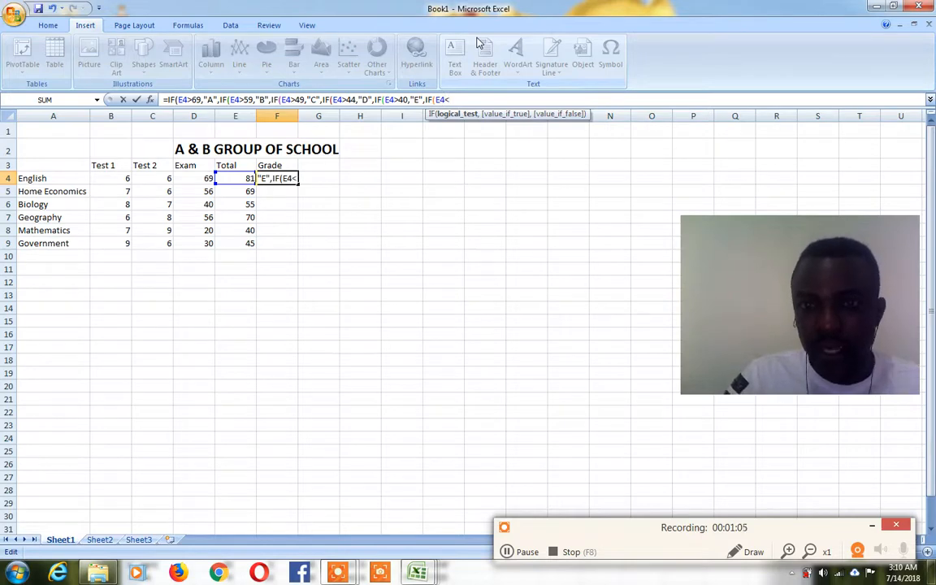
text(39)
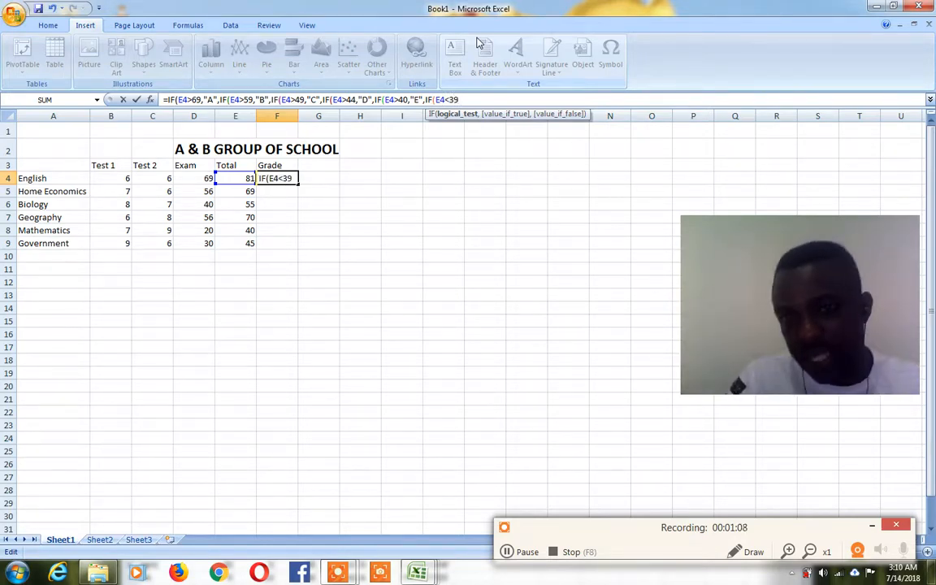
text(,)
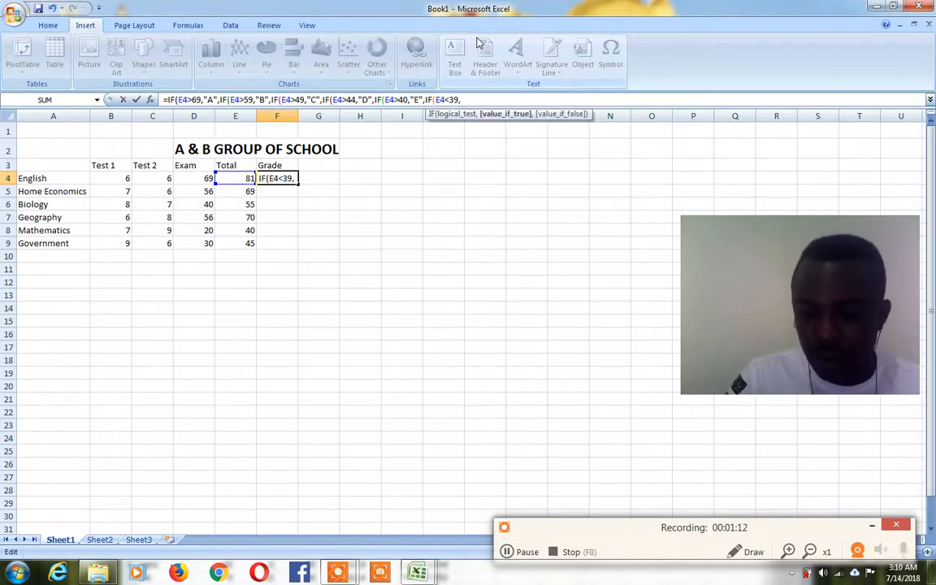
text(")
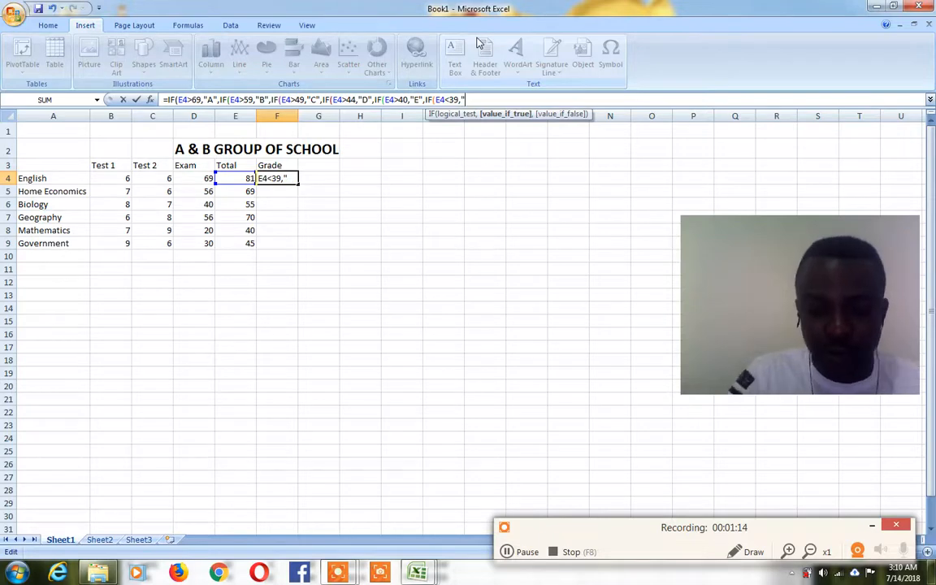
text(F")
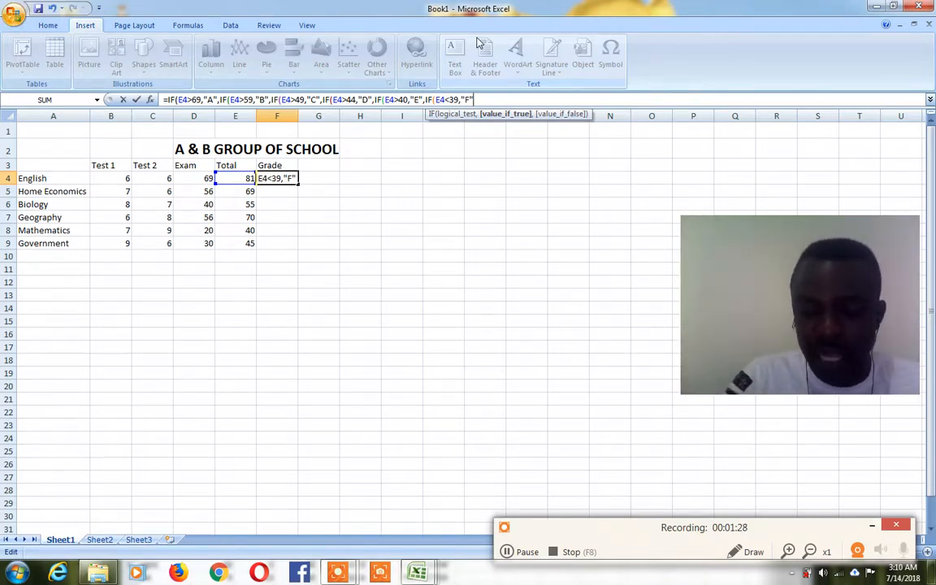
text(()
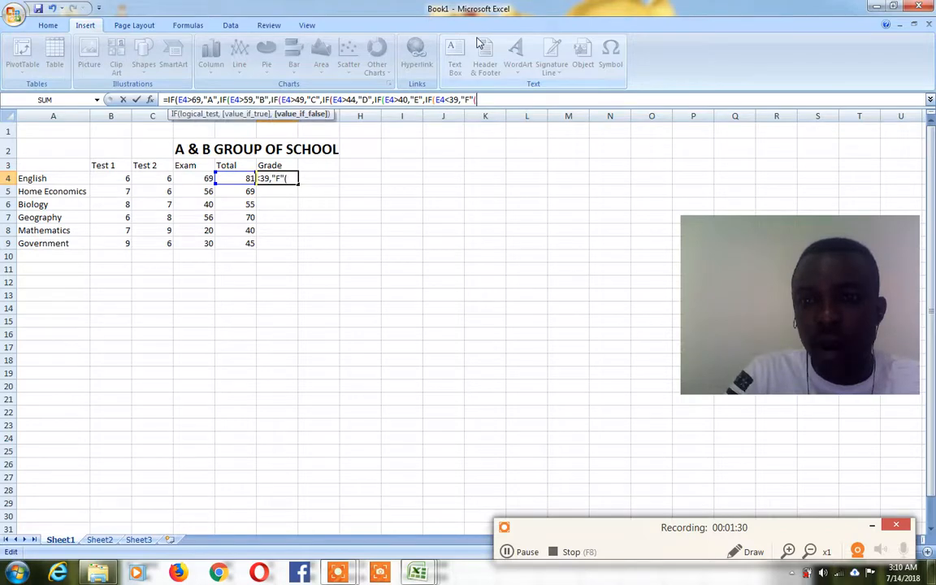
key(BackSpace)
text(*)
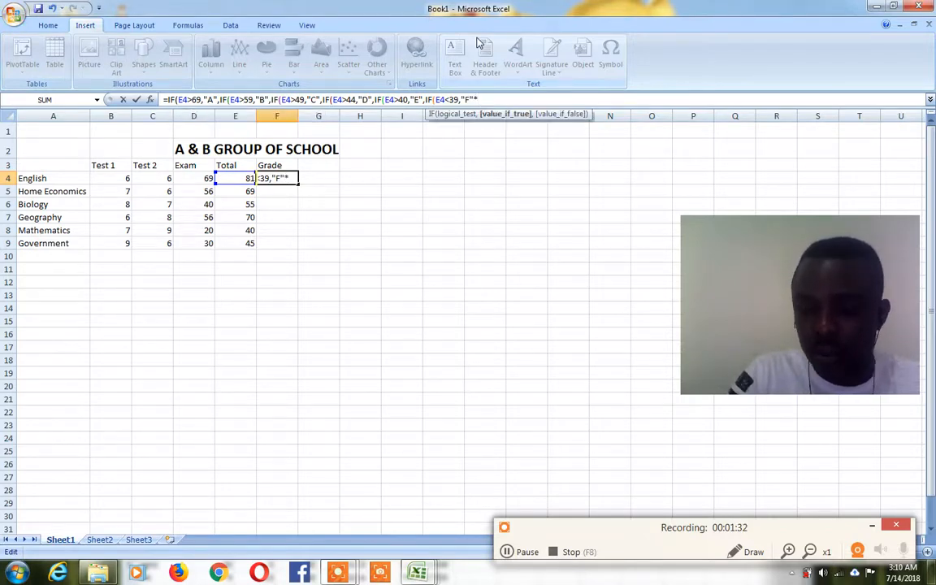
key(BackSpace)
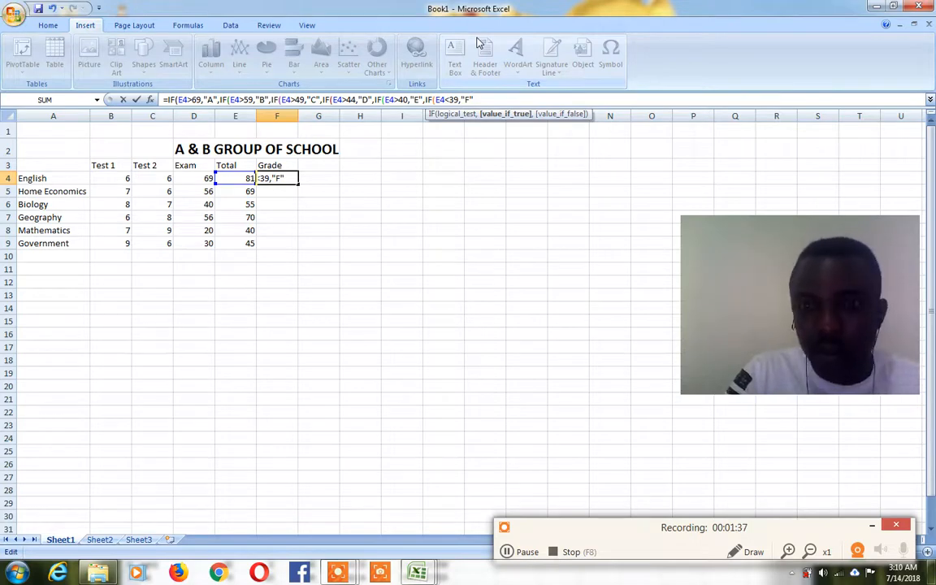
text(()
key(BackSpace)
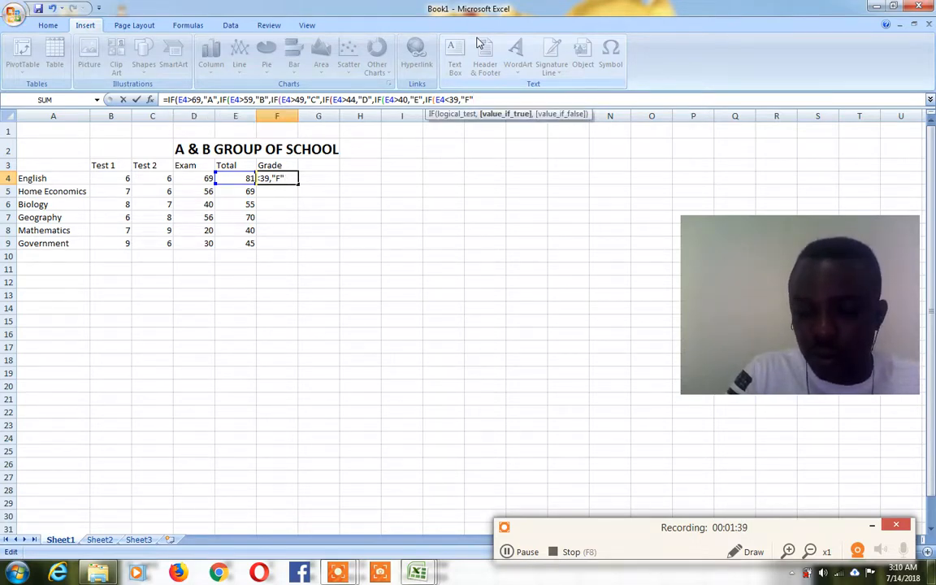
text())
key(BackSpace)
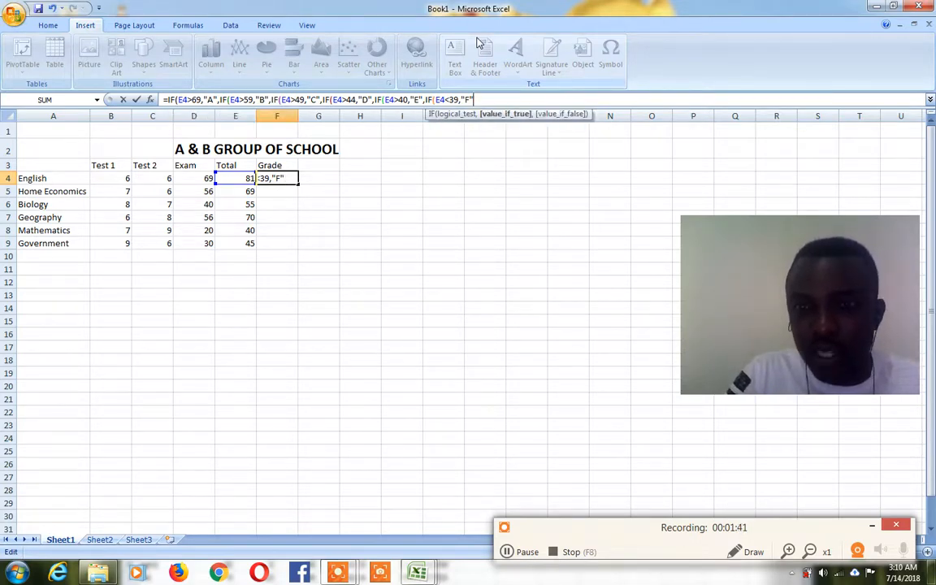
Step: Complete the grade formula in F4 with six closing parentheses and fill it down through F9
text()))
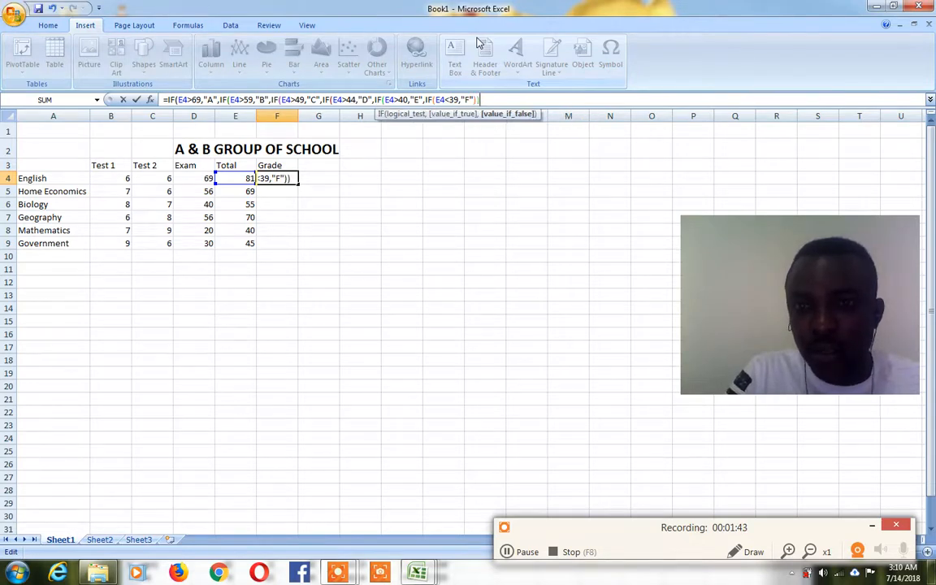
text()))))
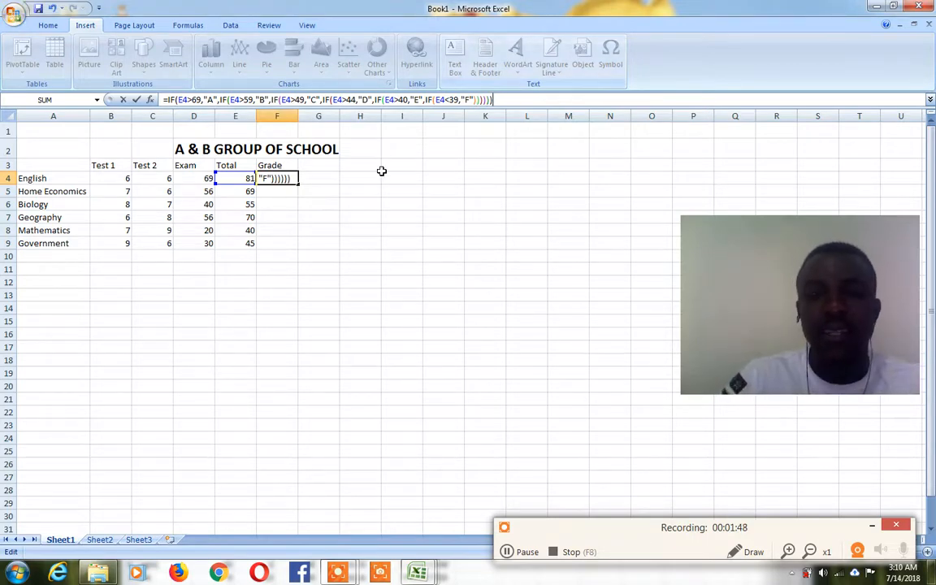
key(Return)
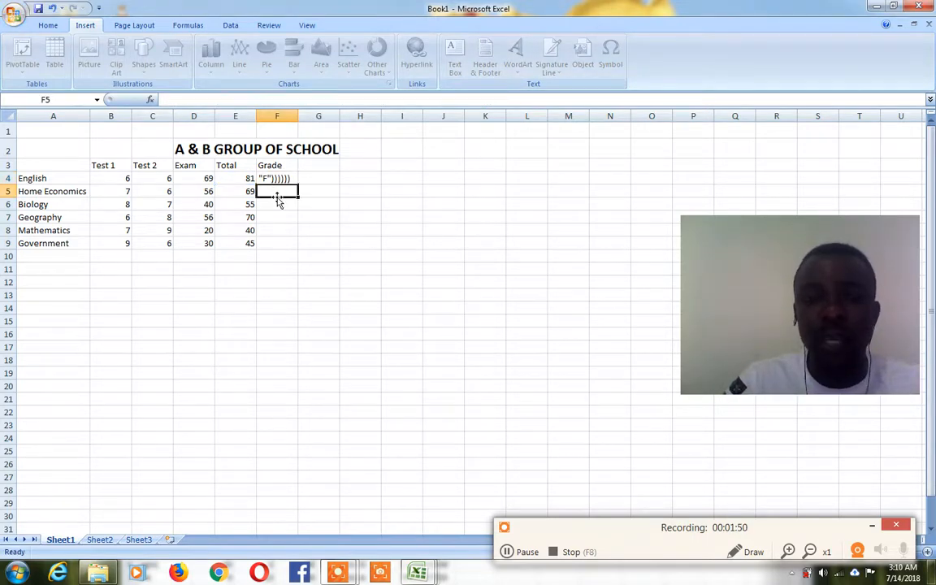
click(277, 178)
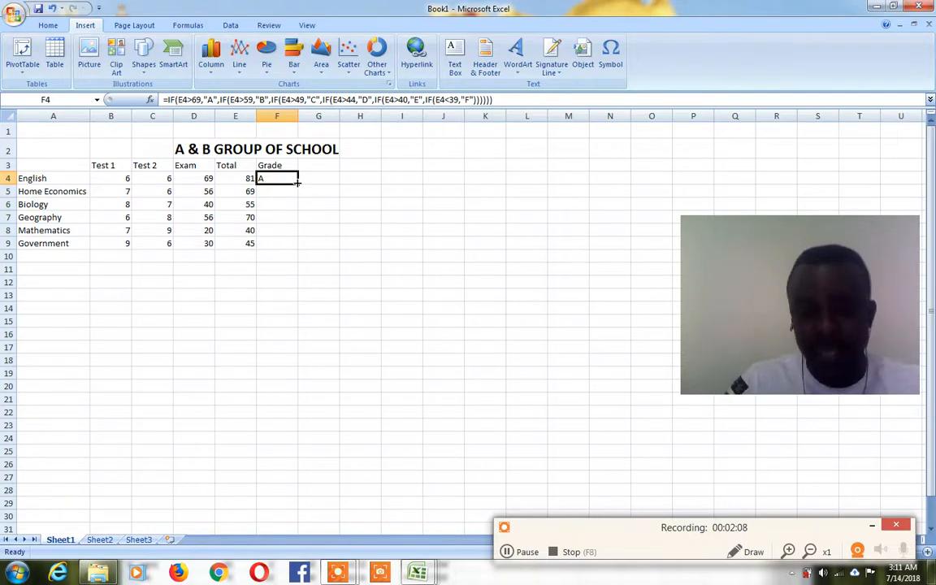
drag(296, 183, 305, 246)
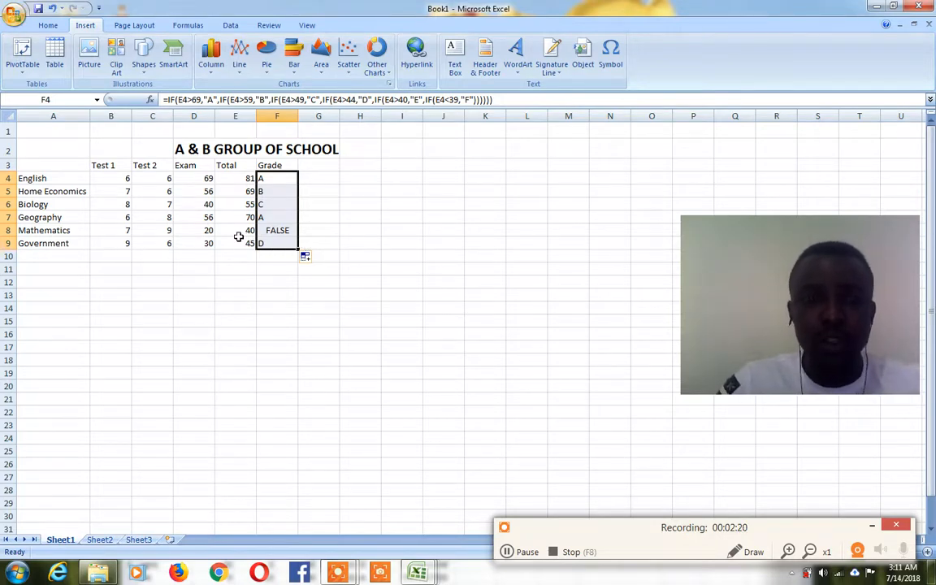
Step: Replace the Mathematics total in E8 with 30
click(237, 229)
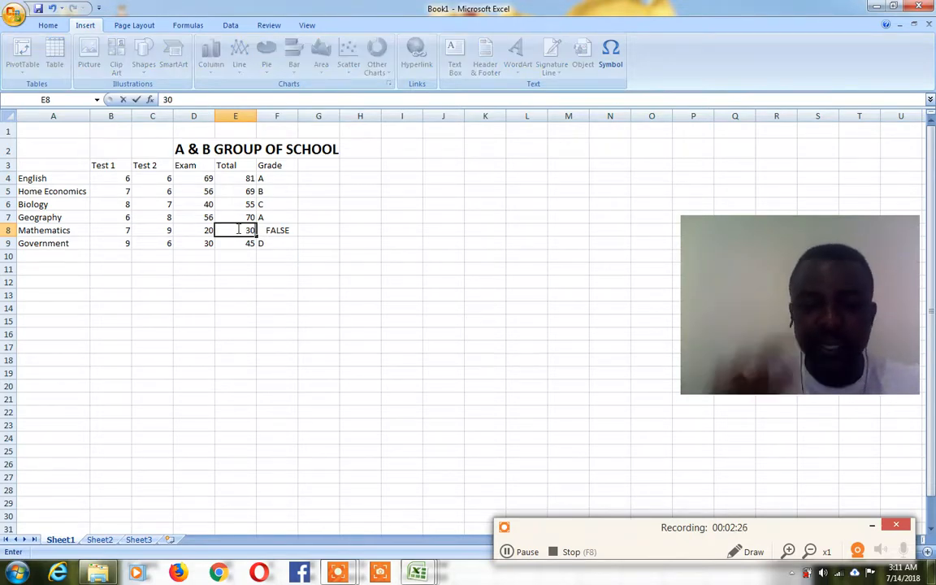
text(30)
click(276, 265)
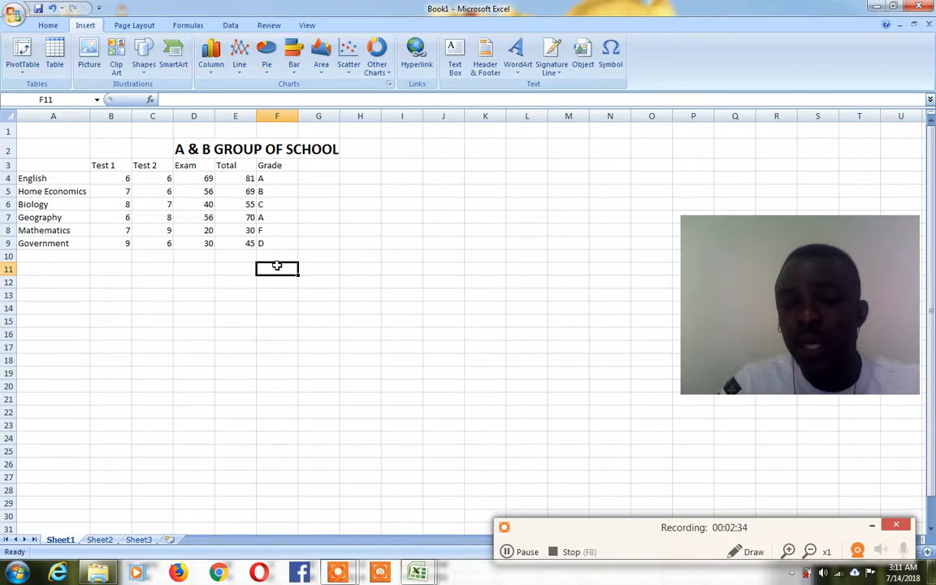
Step: Add the column heading "Remark" in G3, beside Grade
click(308, 164)
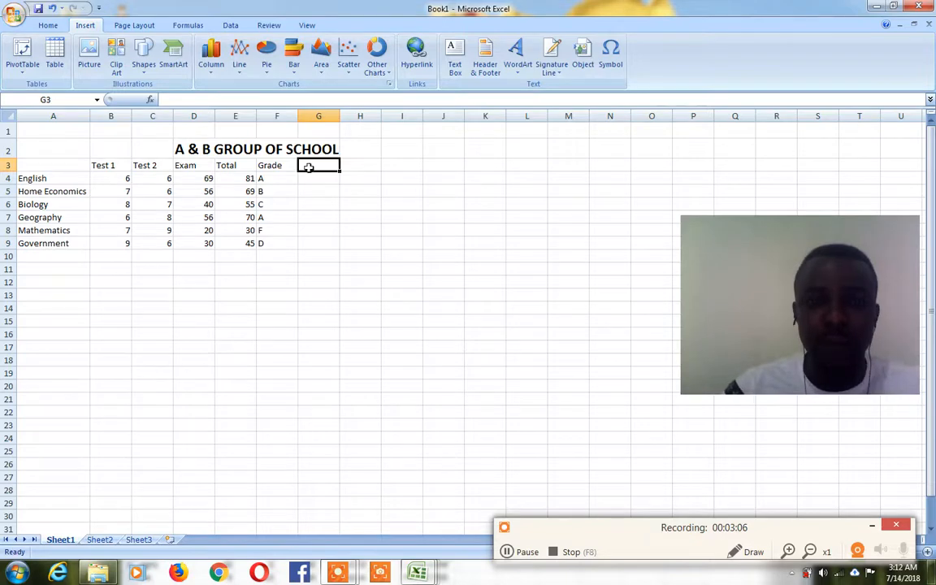
text(R)
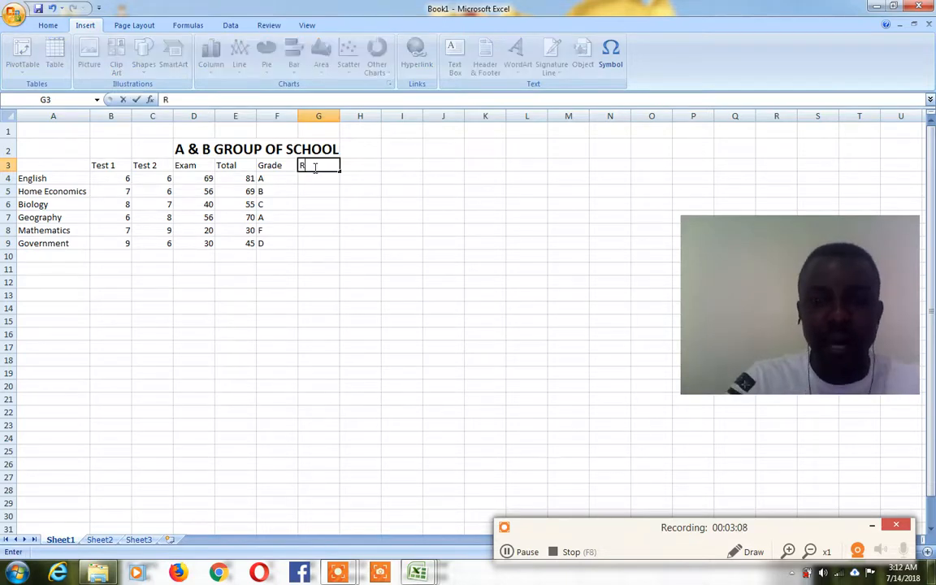
text(e)
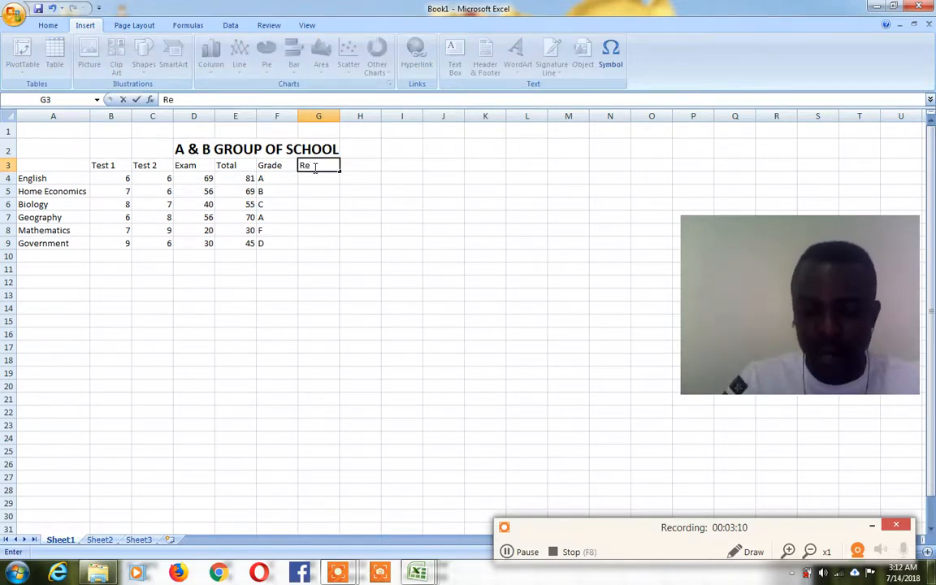
text(mark)
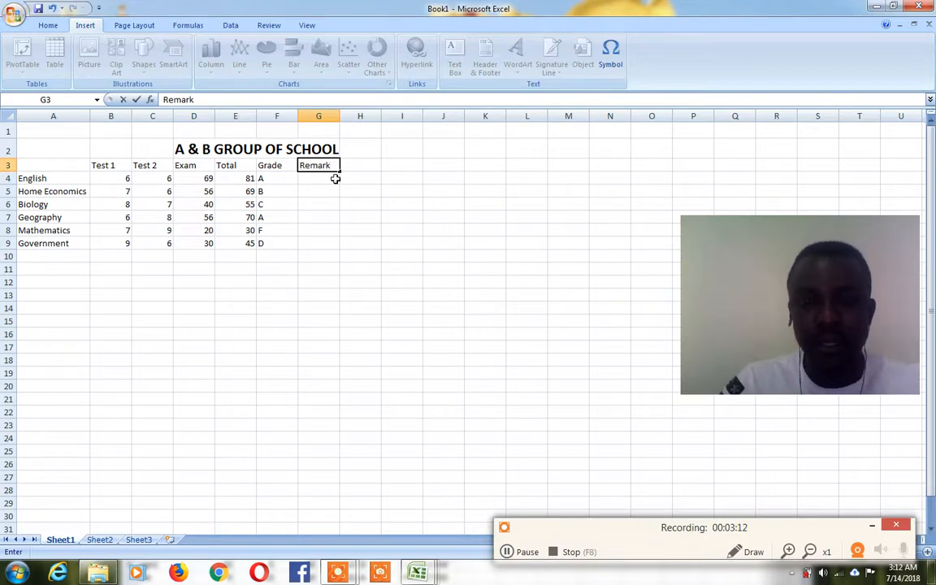
click(321, 178)
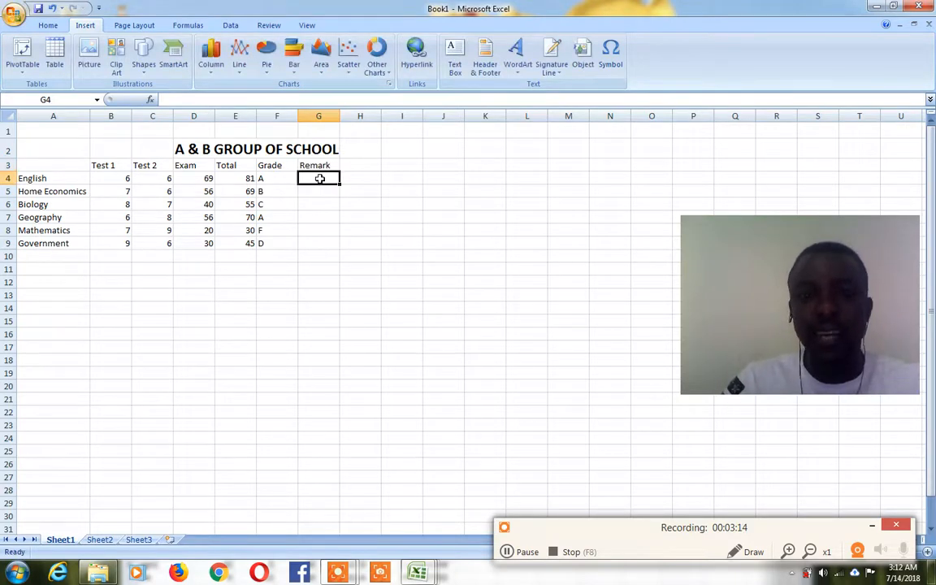
click(263, 100)
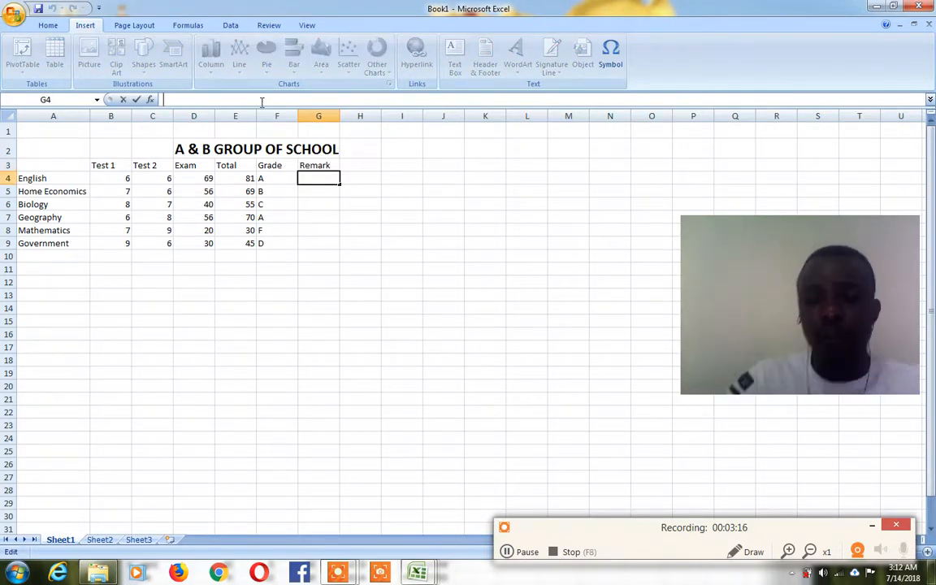
click(508, 552)
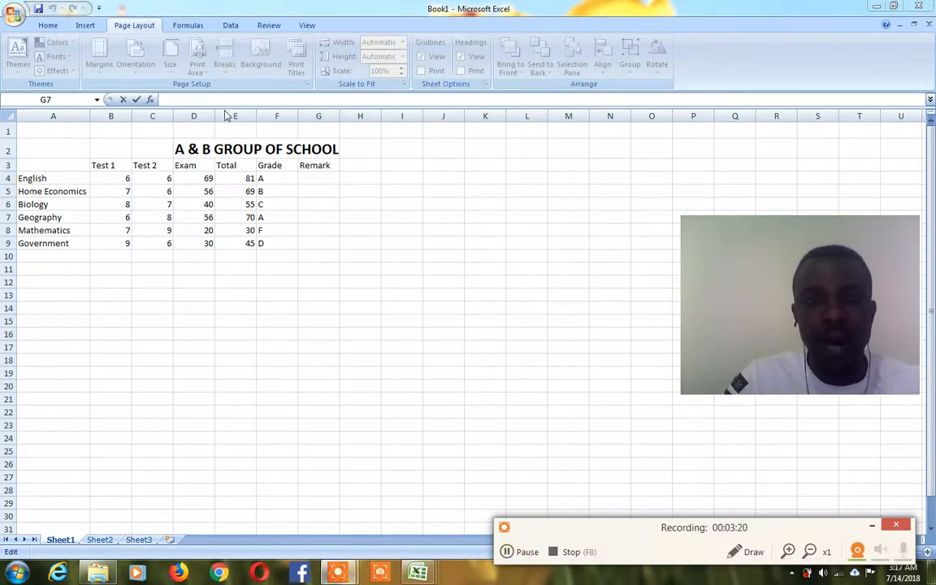
click(224, 100)
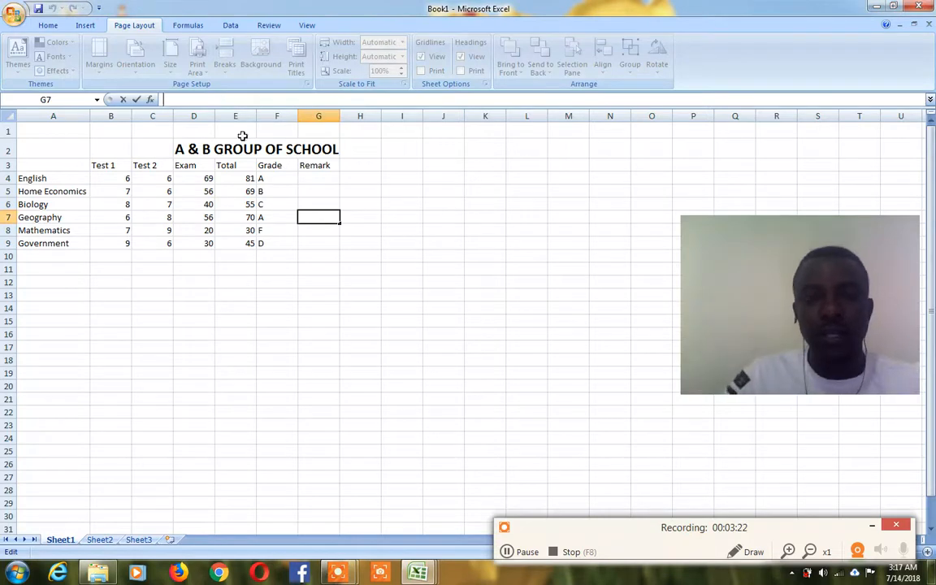
Step: Start an IF formula in G4 that returns "PROMOTED" when E4>59
click(309, 179)
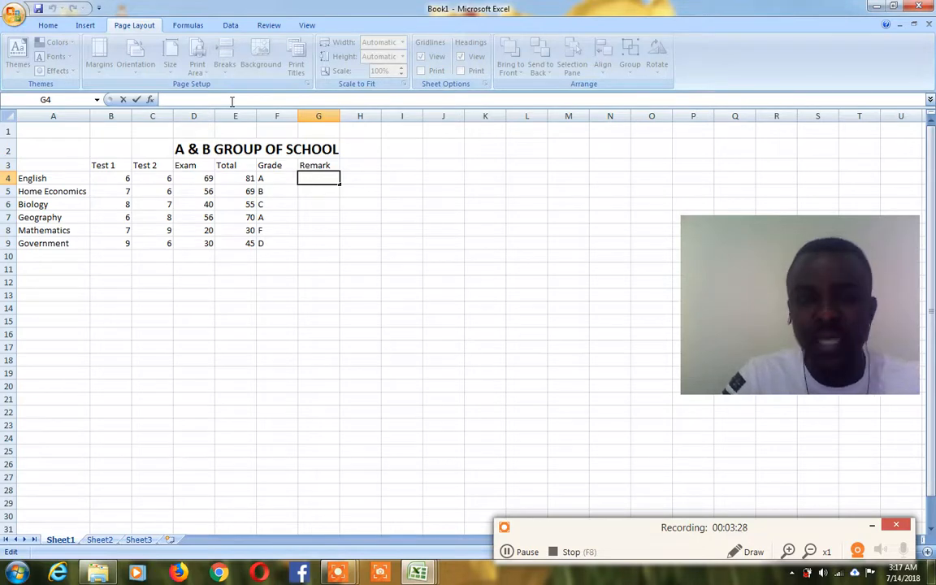
text(=)
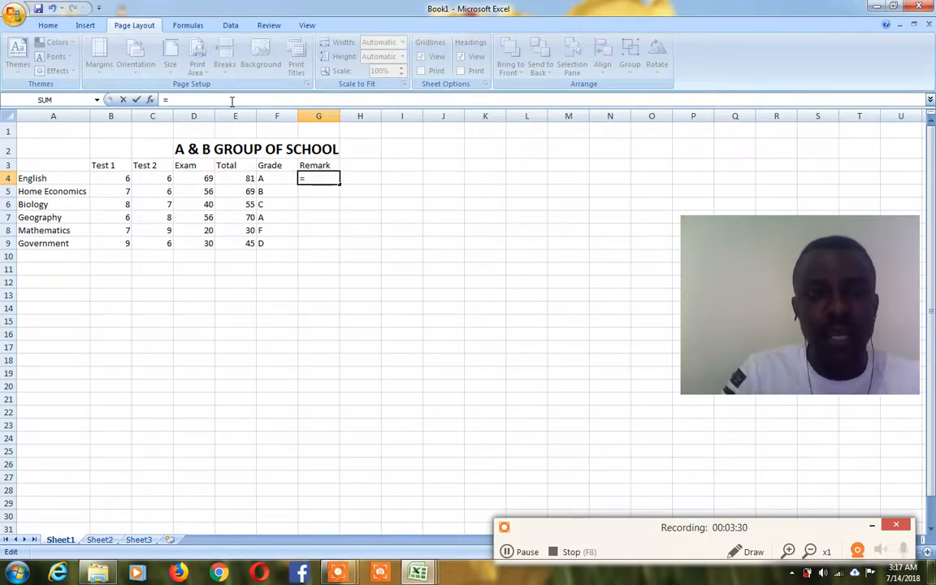
text(IF)
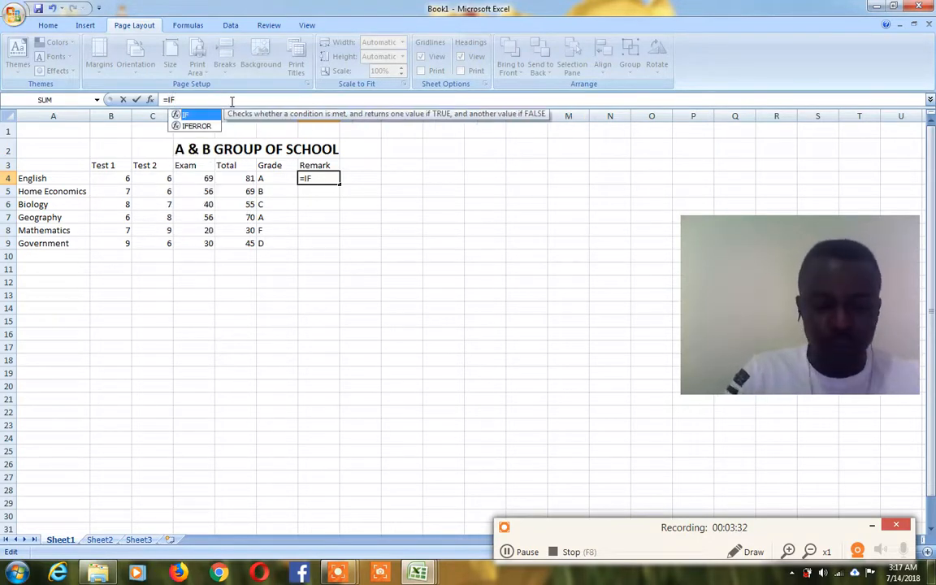
text(()
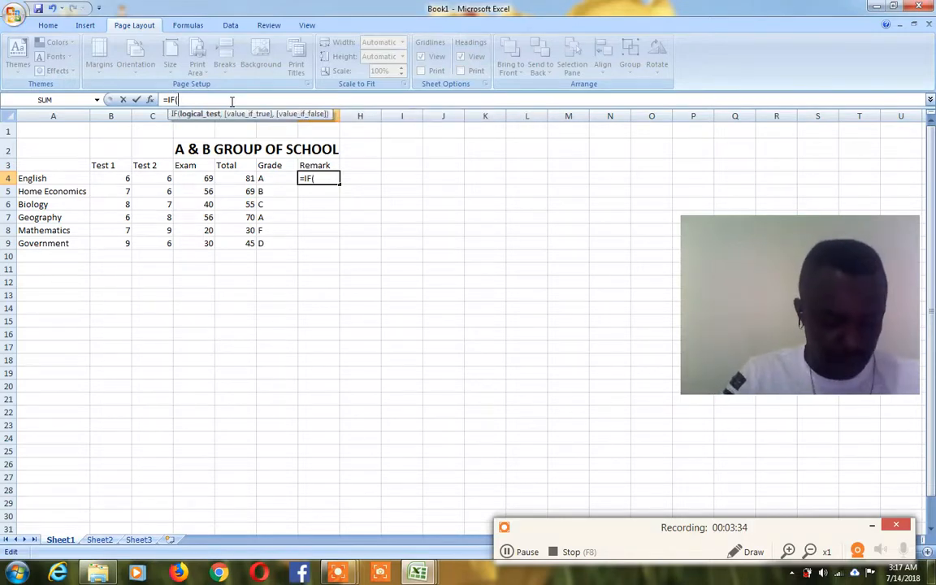
text(E4)
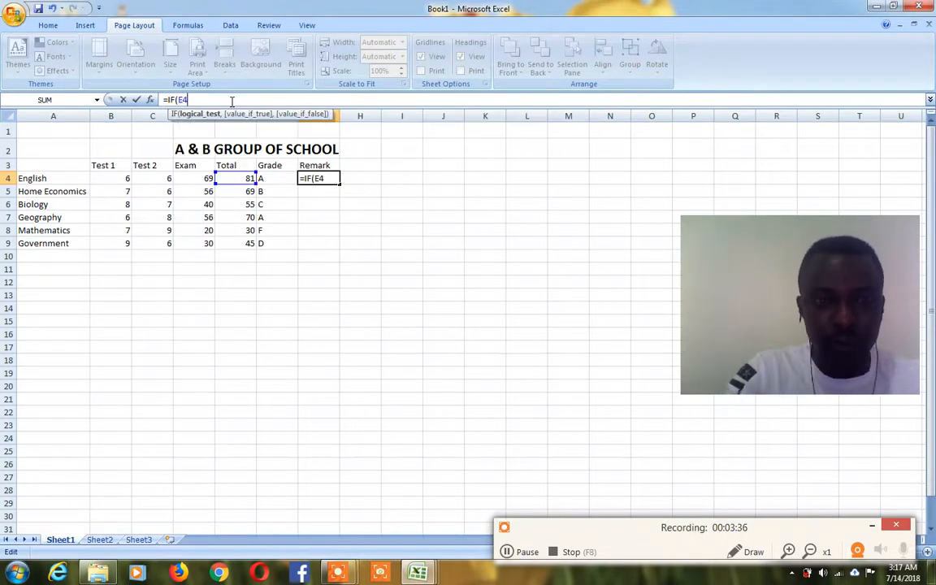
text(>)
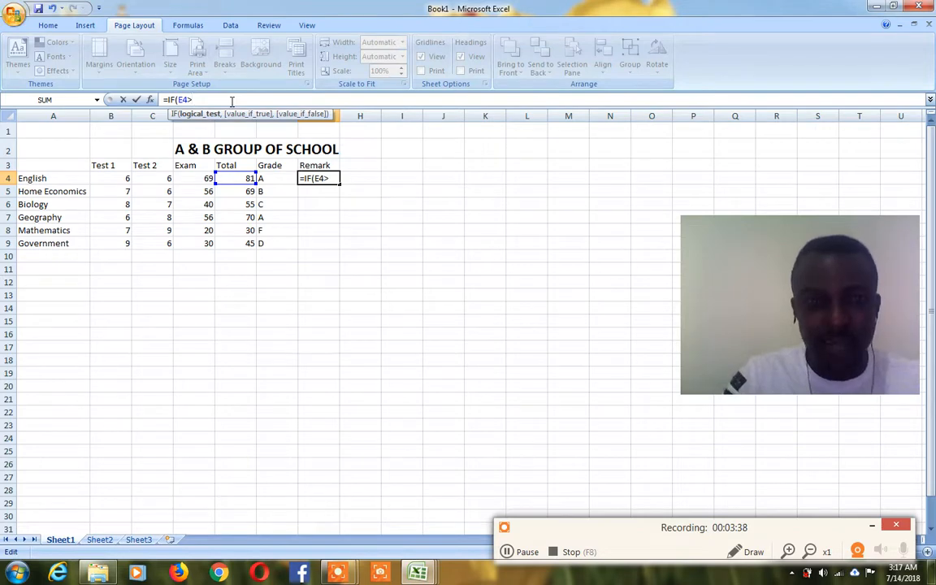
text(59)
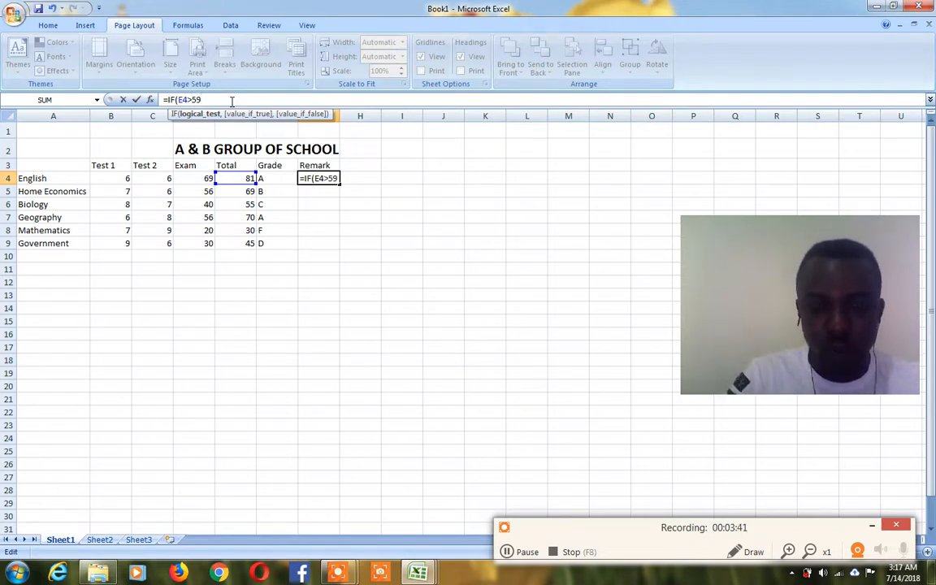
text(,)
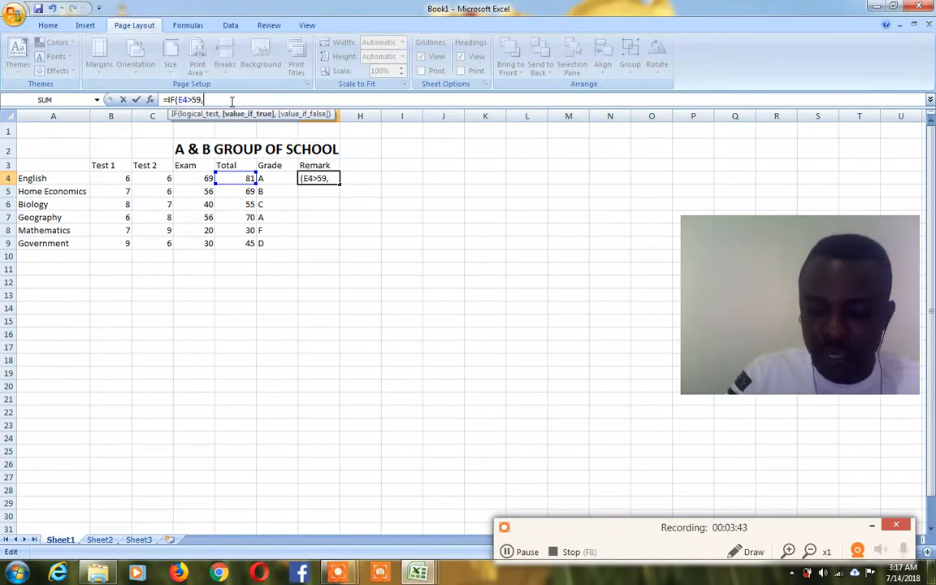
text("PROMOTED)
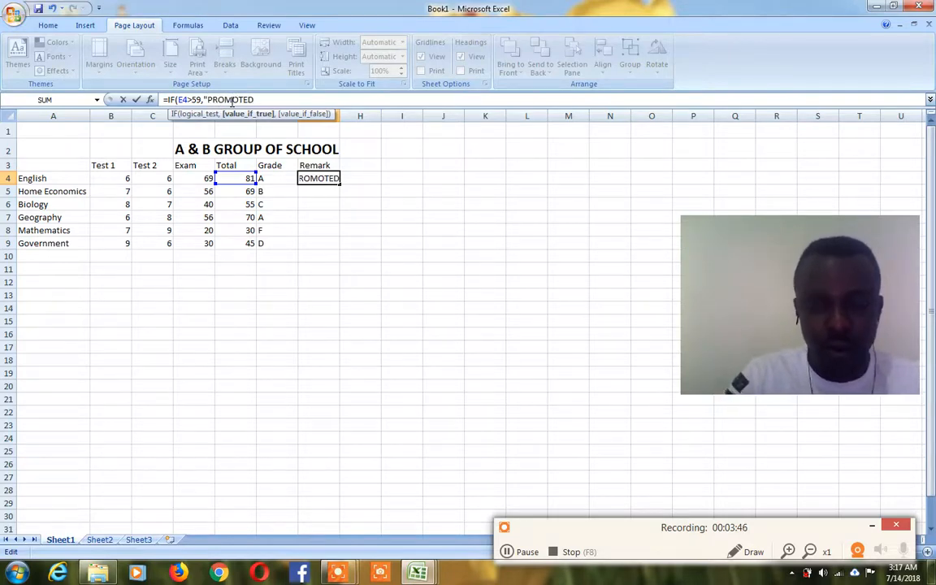
text(")
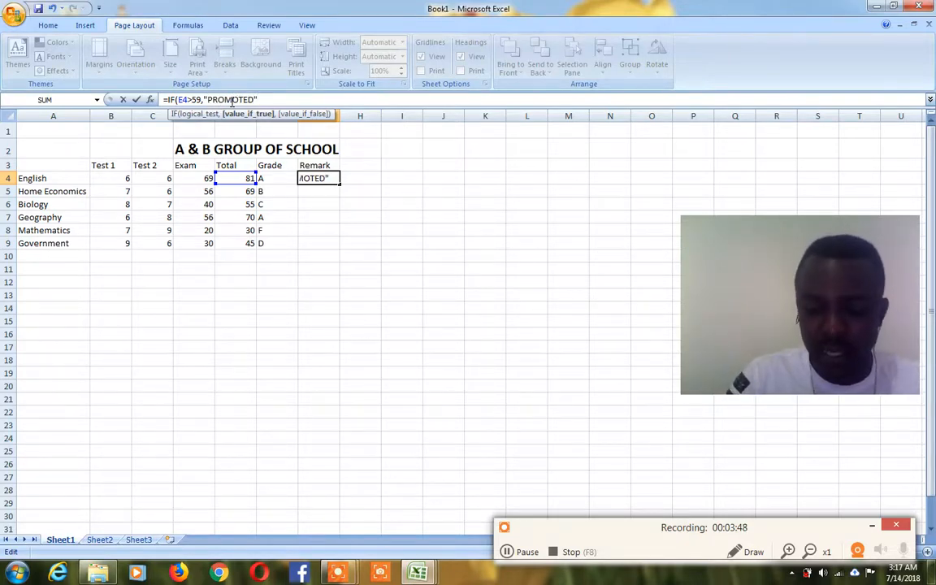
Step: Add a nested IF to the G4 formula that returns "REPEAT" when E4>50
text(,)
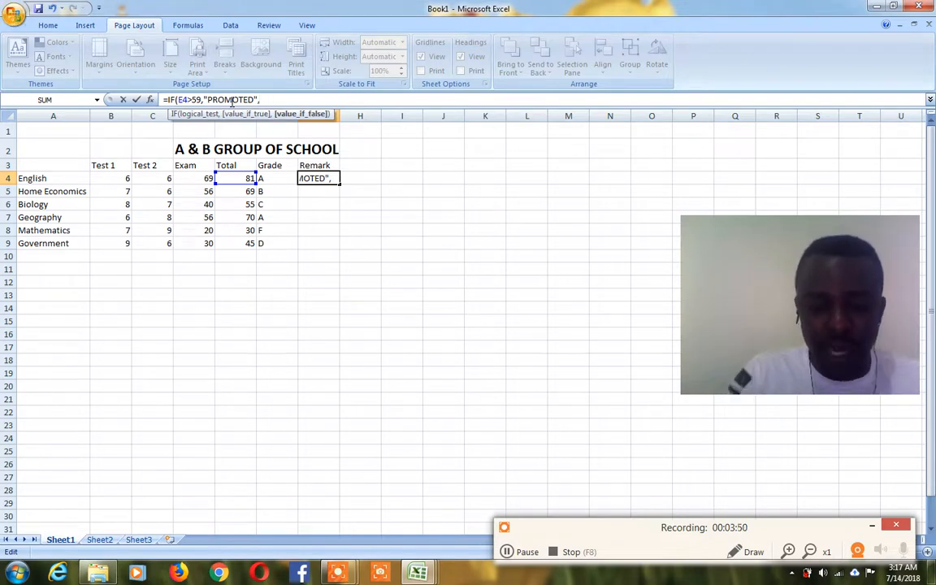
text(IF)
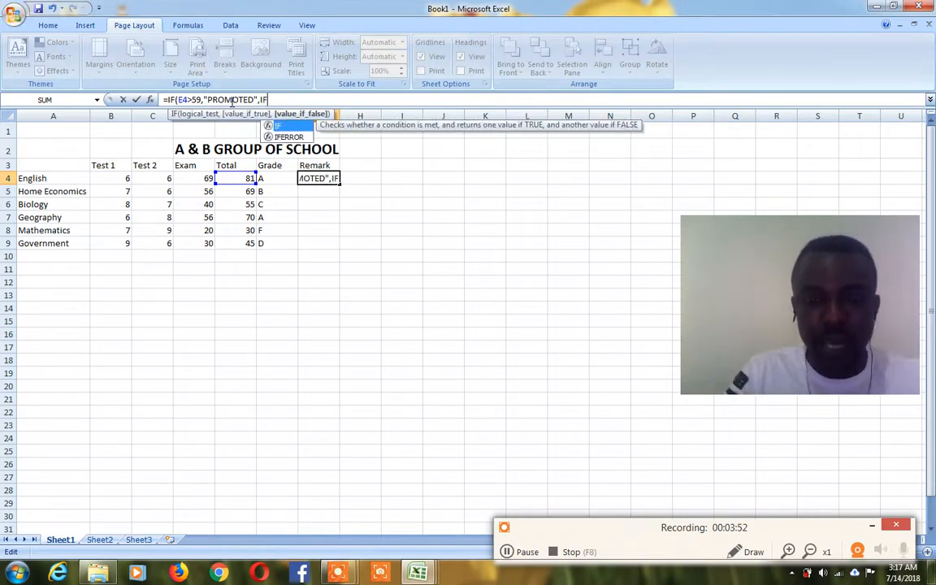
text(()
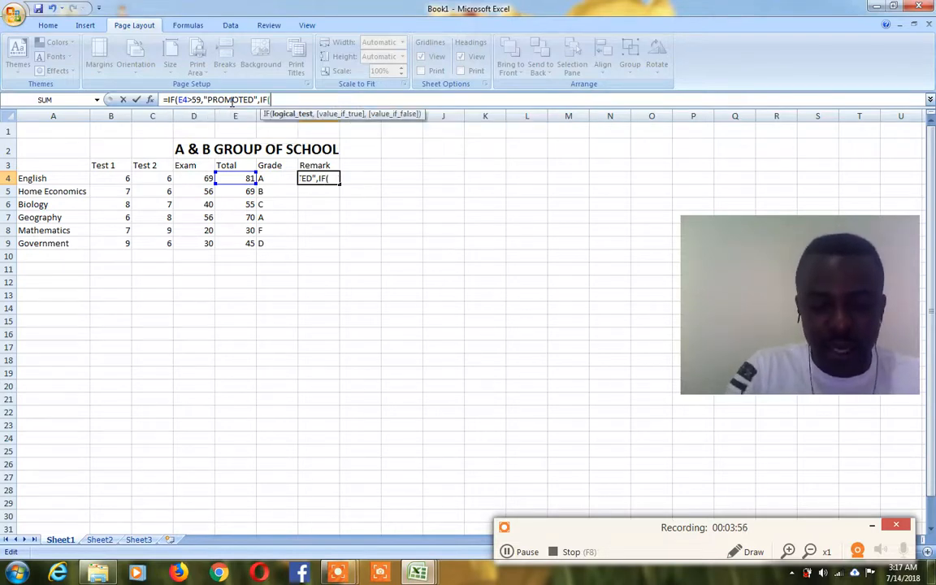
text(E4)
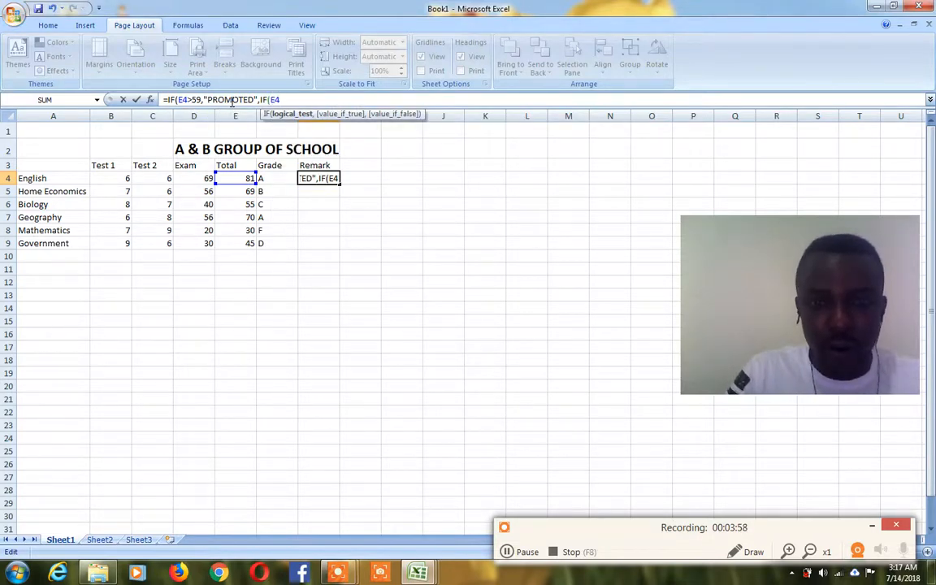
text(>)
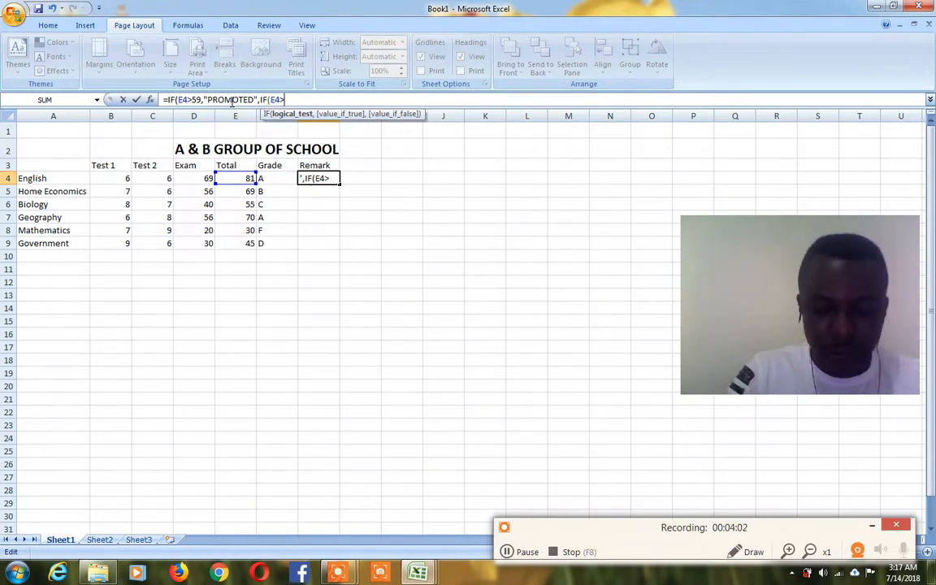
text(50)
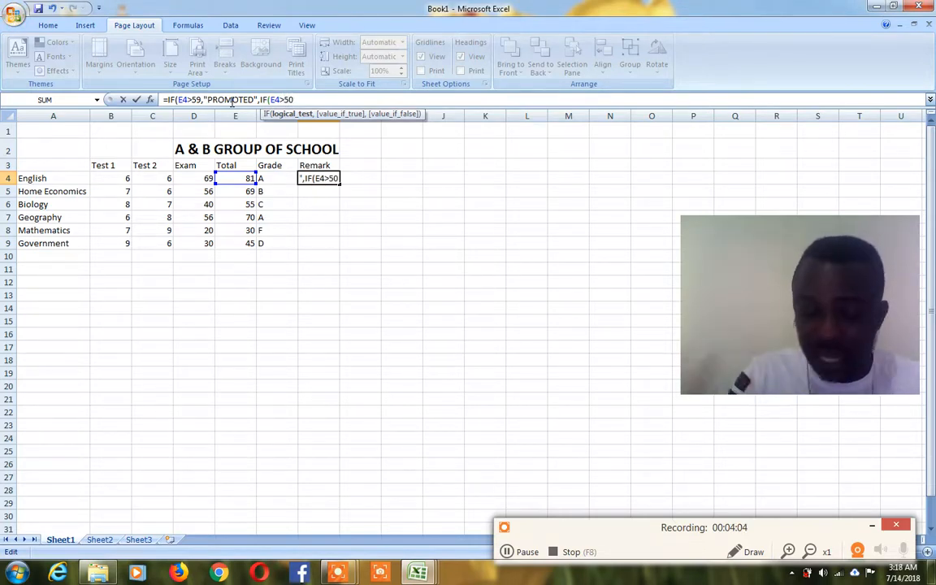
text(,)
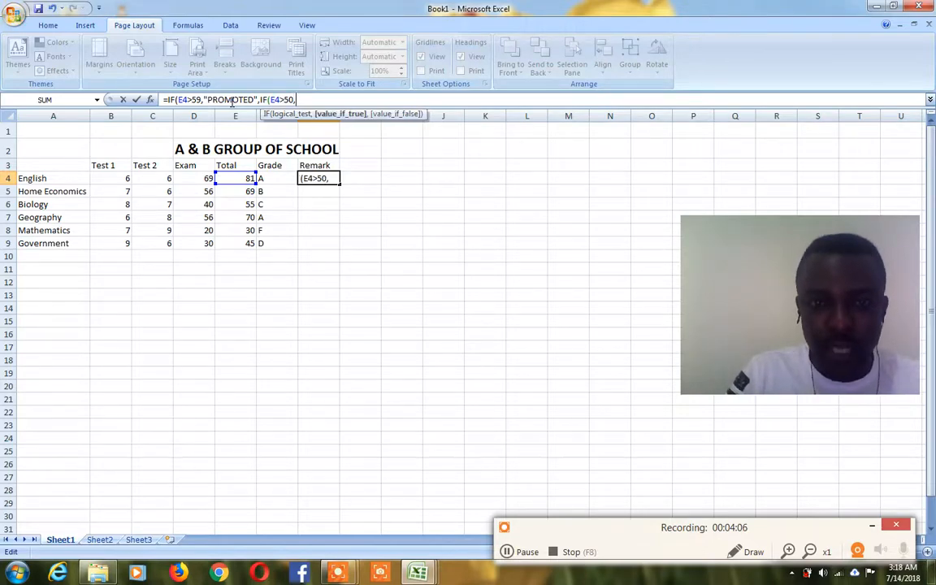
text(")
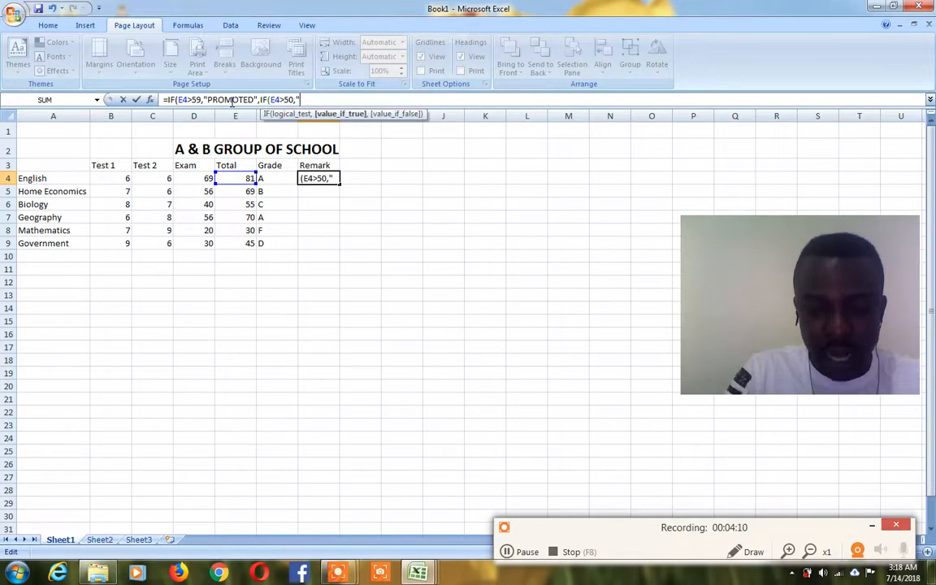
text(REPEAT)
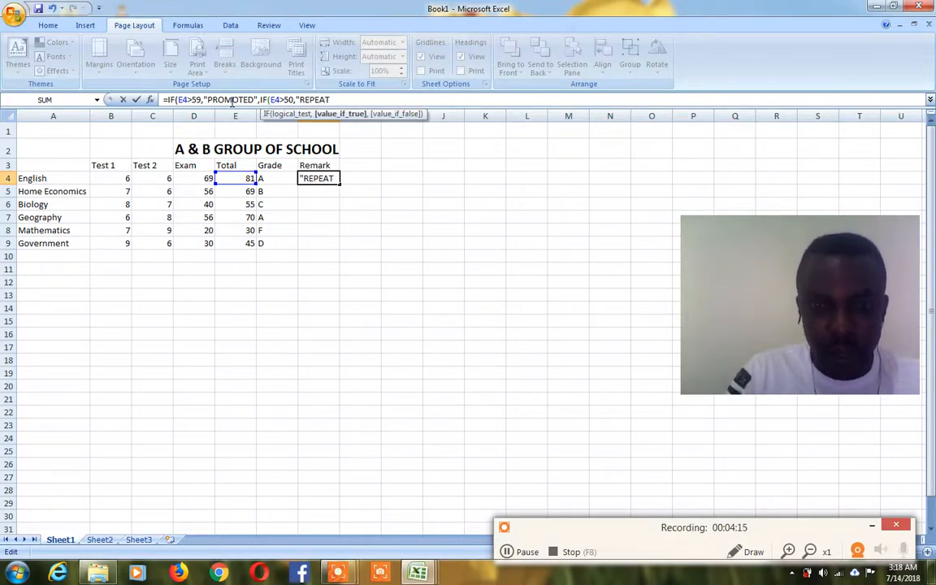
text(",)
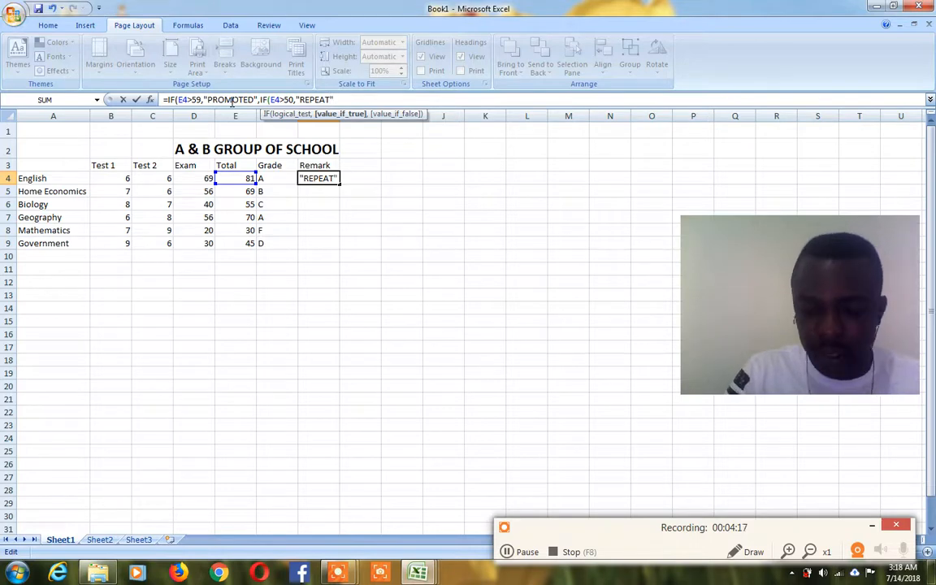
Step: Add a third nested IF to the G4 formula with the logical test E4<50
text(IF)
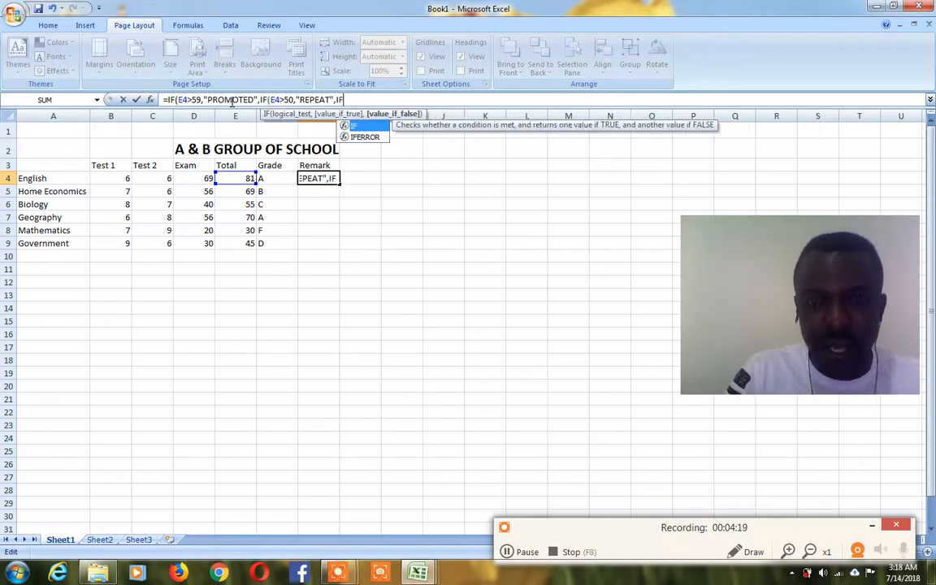
text(()
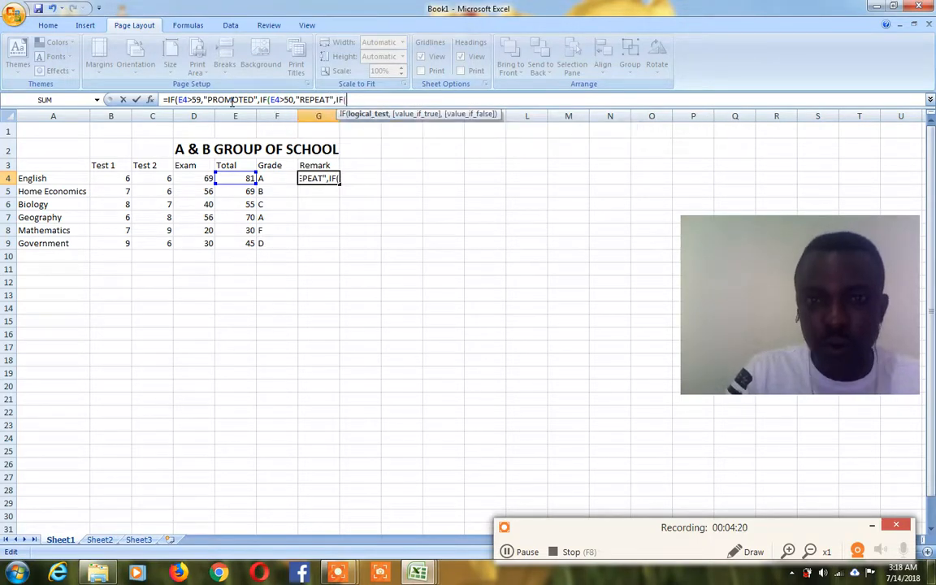
text(E3)
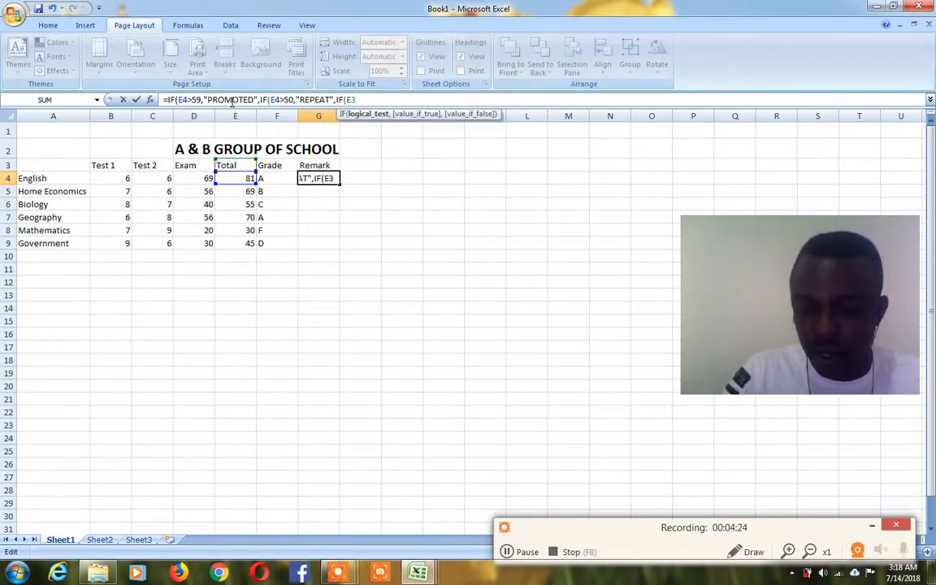
key(BackSpace)
text(4<)
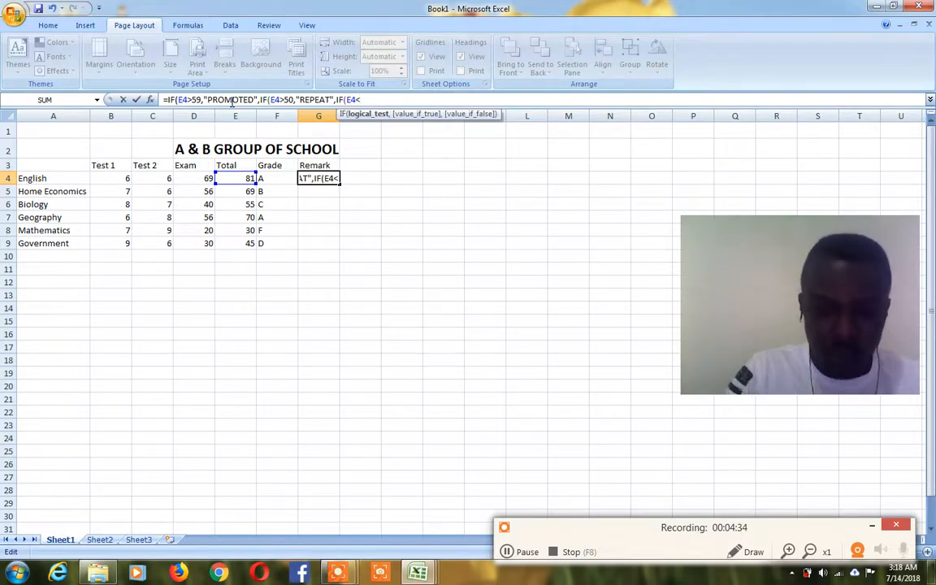
click(507, 552)
click(506, 552)
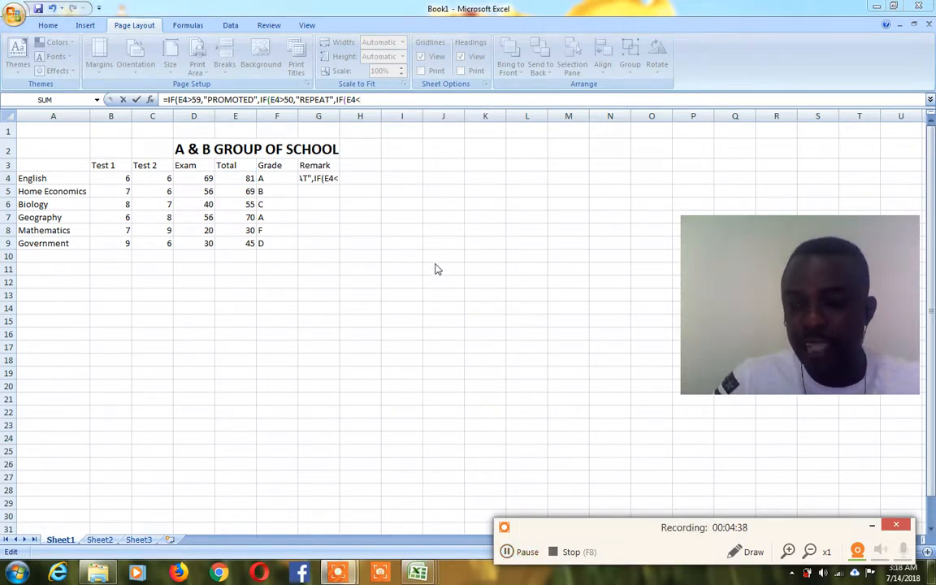
click(367, 99)
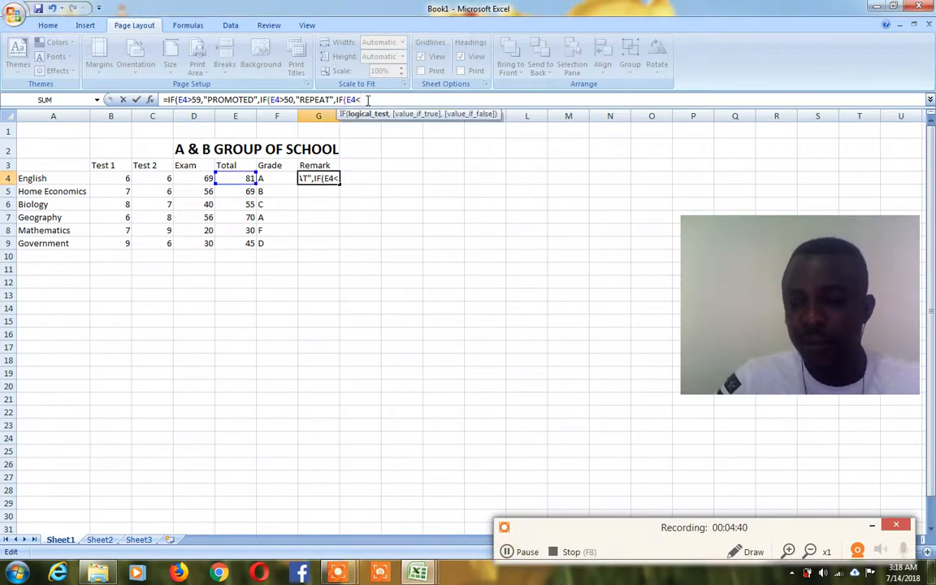
text(5)
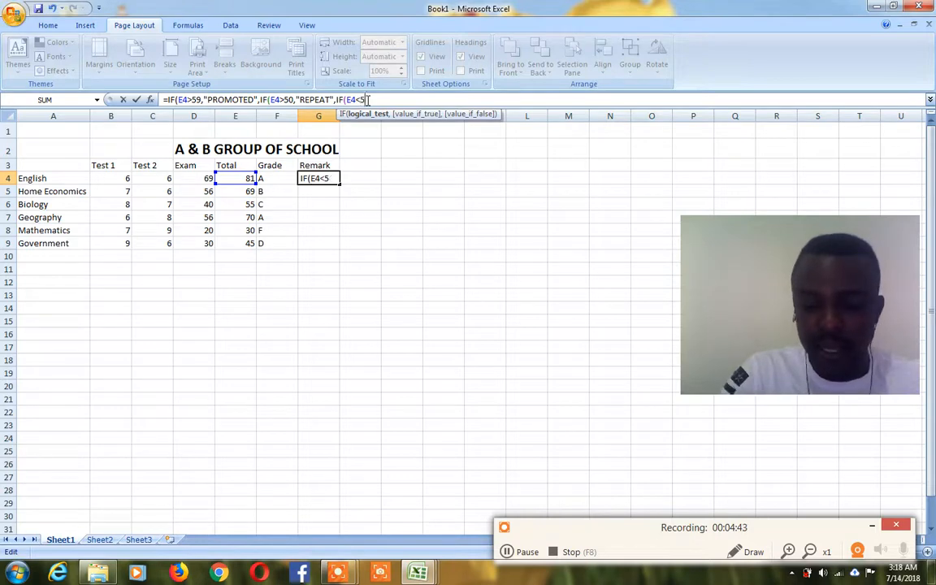
text(0)
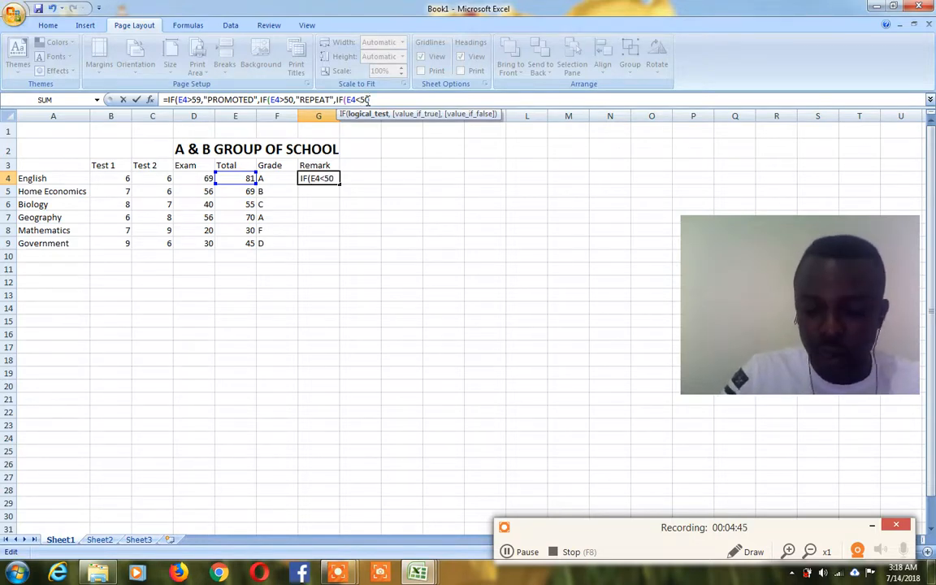
Step: Make the third IF in the G4 formula return "WITHDRAW" and close the nested parentheses
text(,")
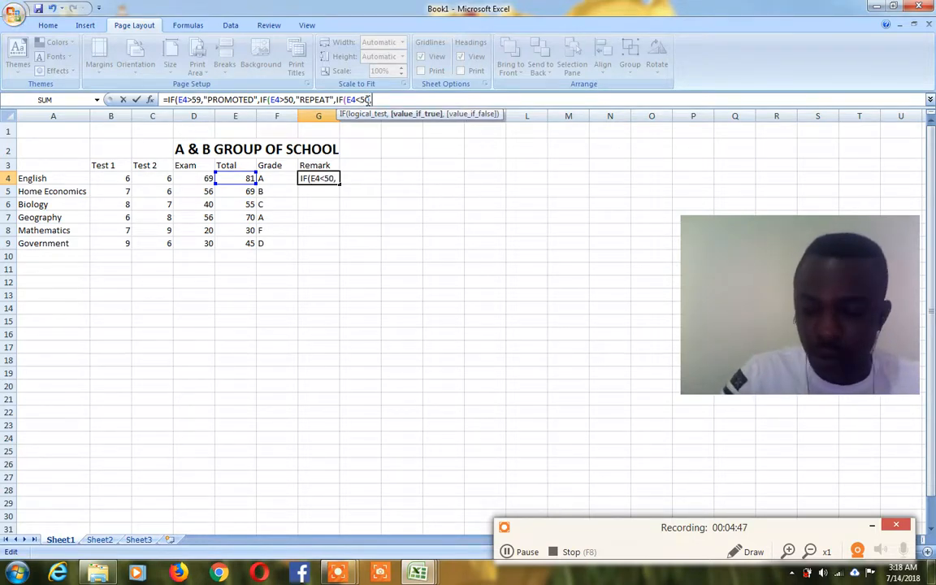
text(WI)
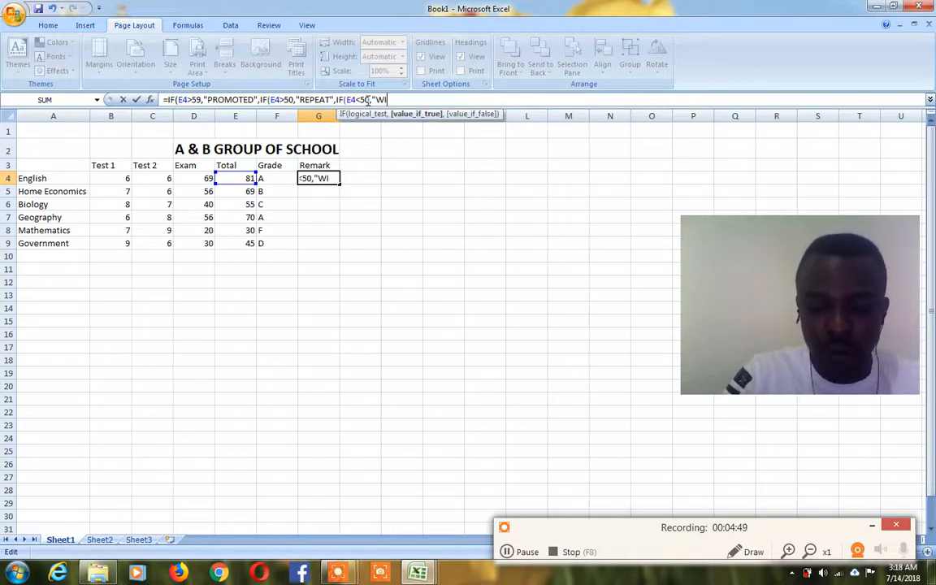
text(THDRAW)
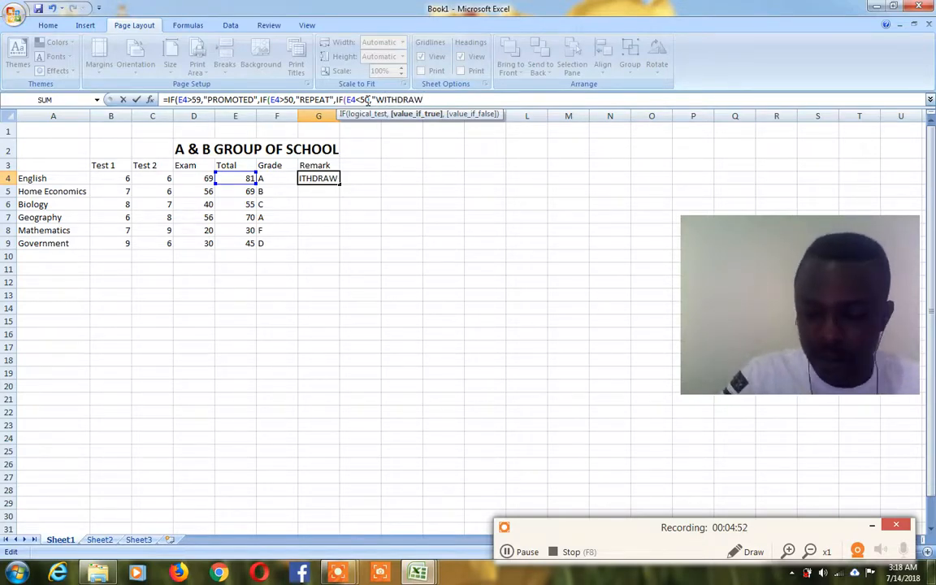
text(")
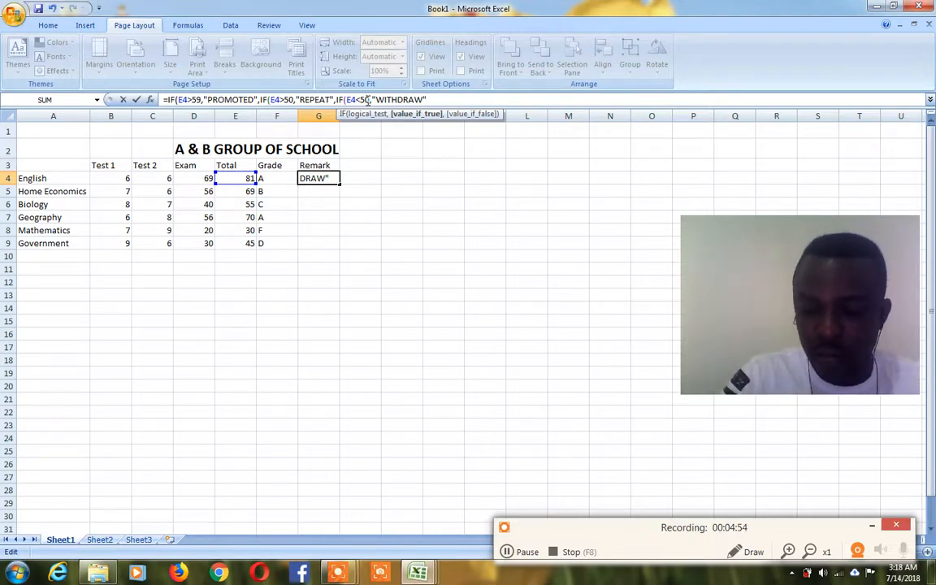
text()0)
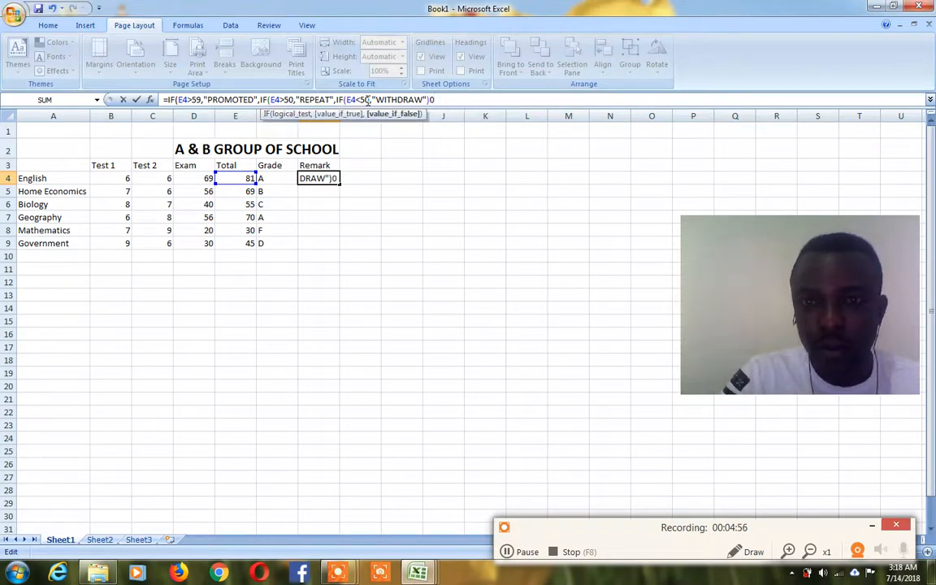
key(BackSpace)
text(()
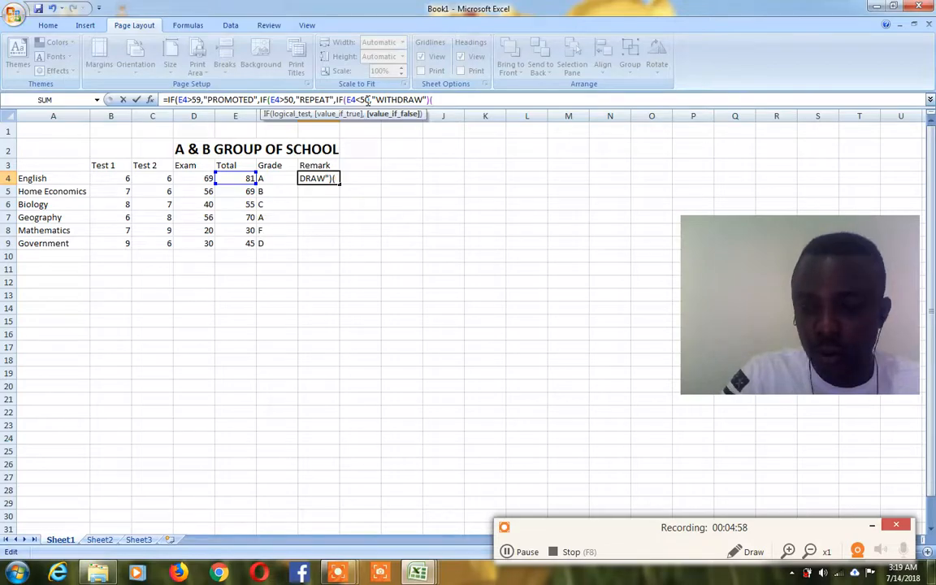